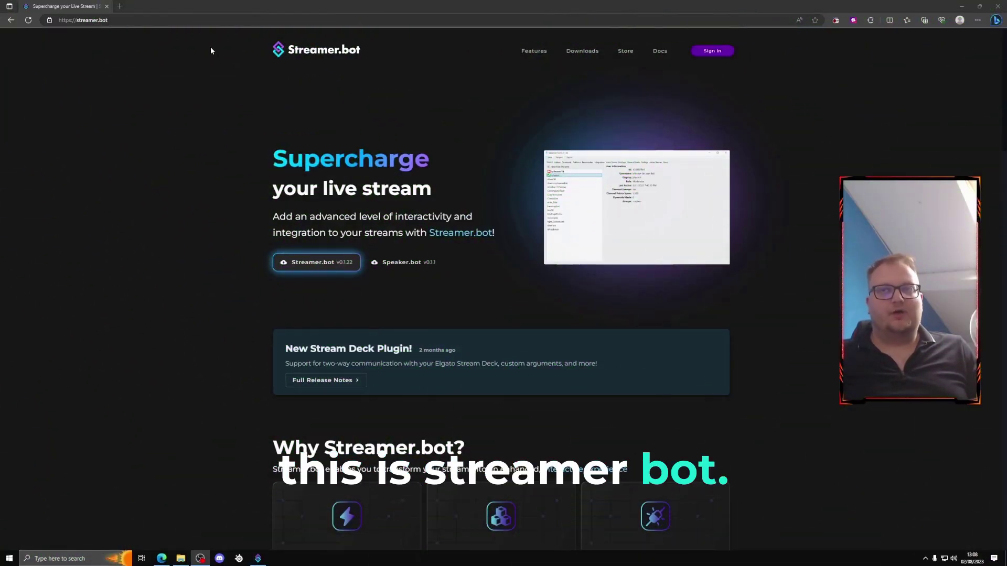
Download Streamer.bot v0.1.22 from streamer.bot and open the zip archive to look through its files.
left_click(113, 22)
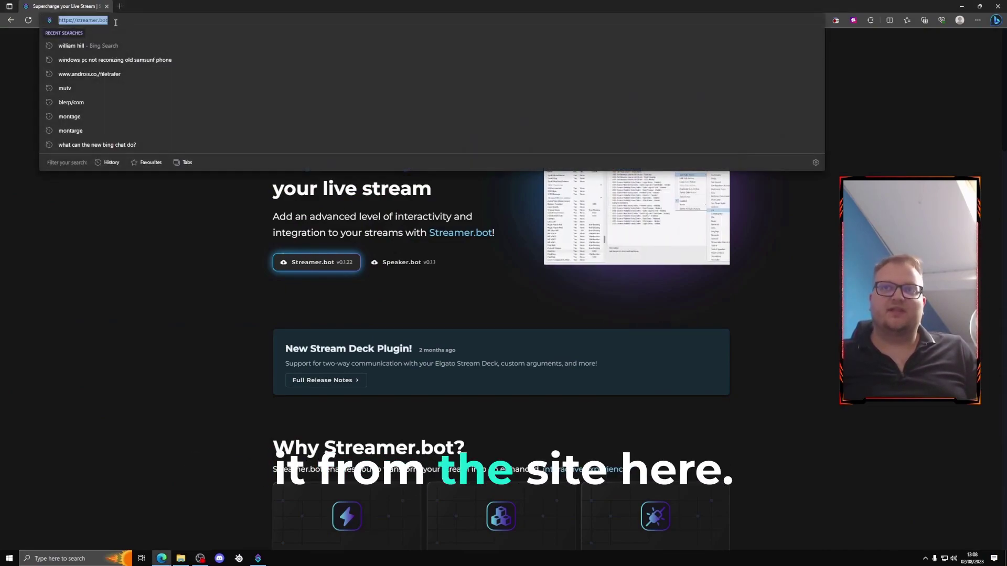
left_click(122, 225)
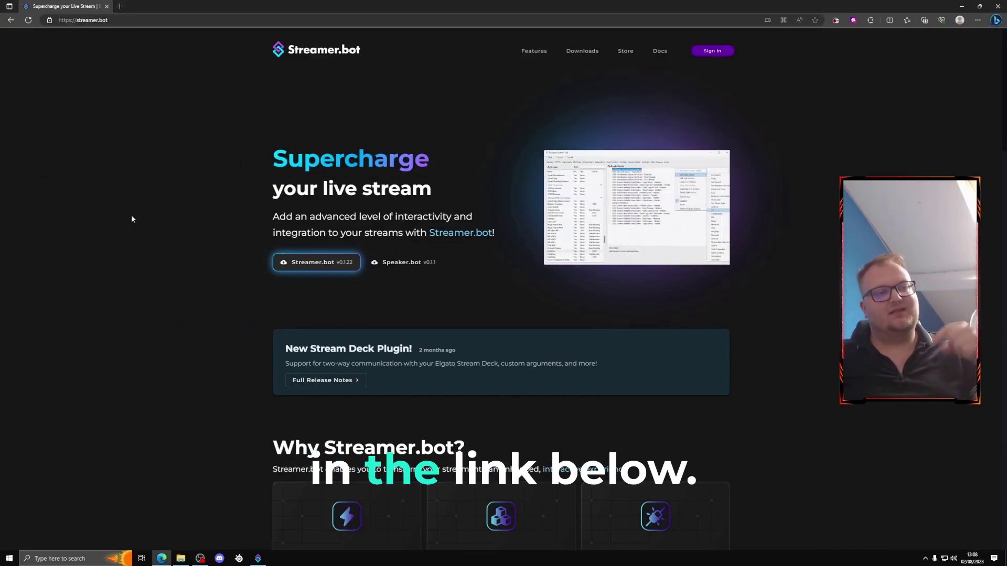
left_click(321, 269)
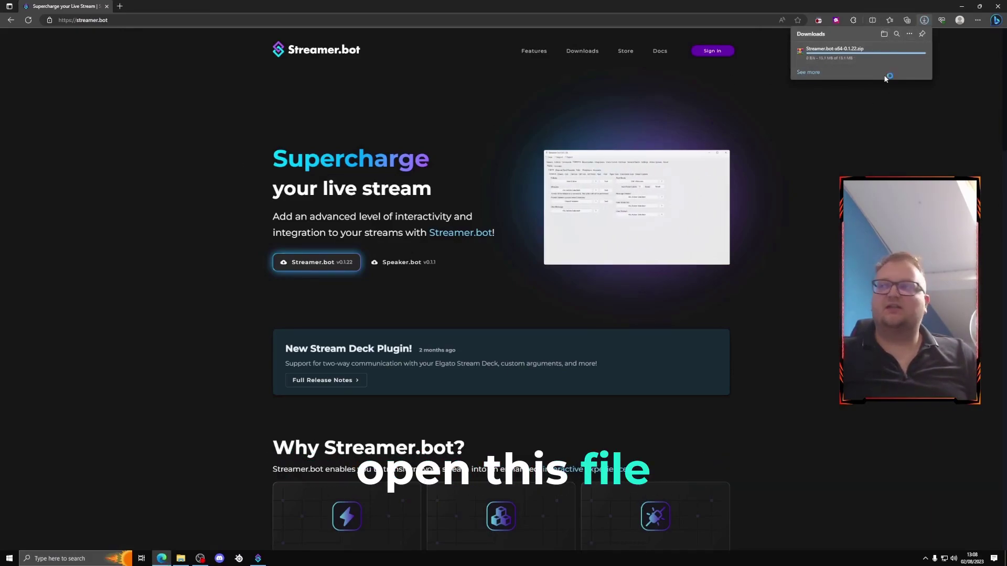
left_click(820, 58)
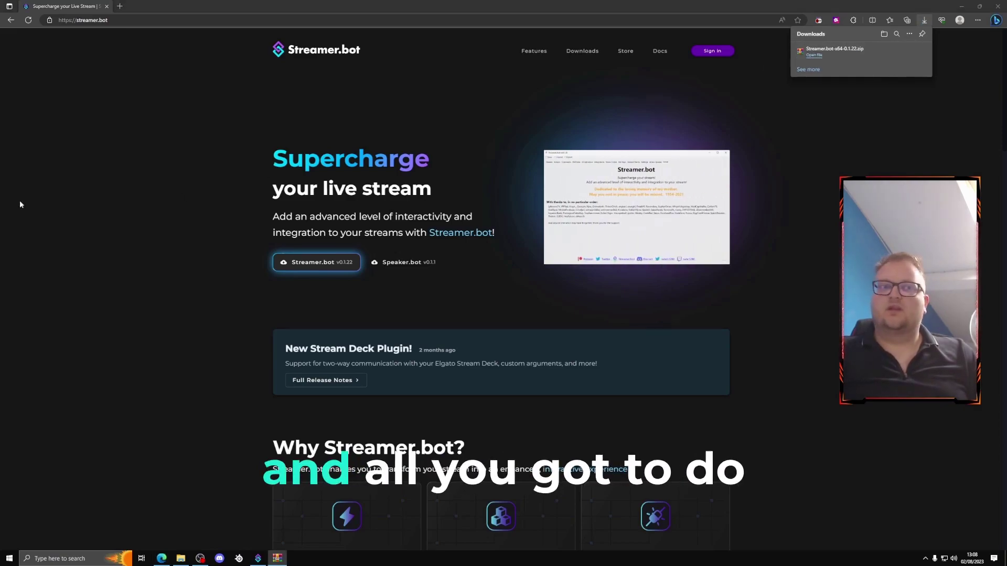
left_click_drag(2, 120, 560, 98)
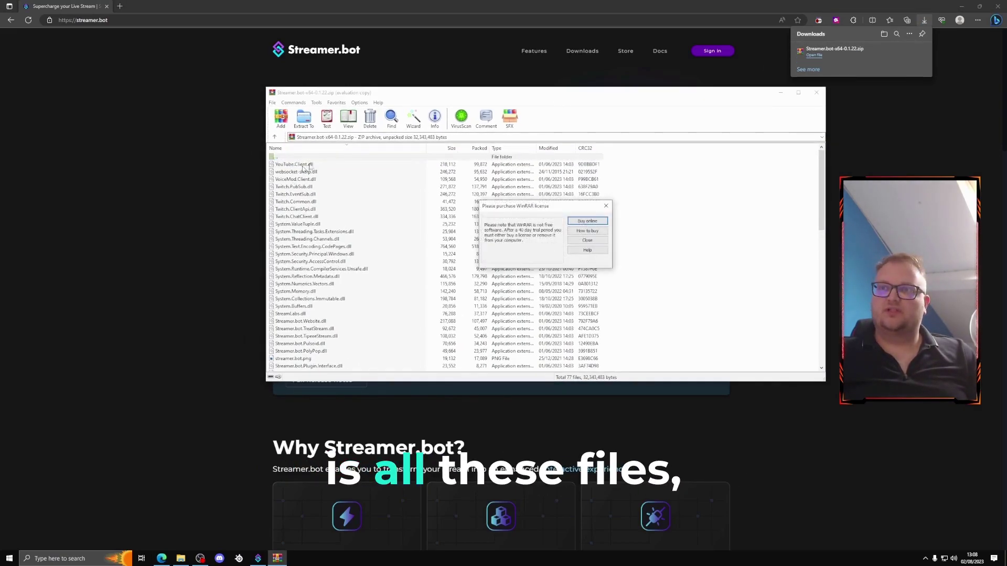
left_click(606, 205)
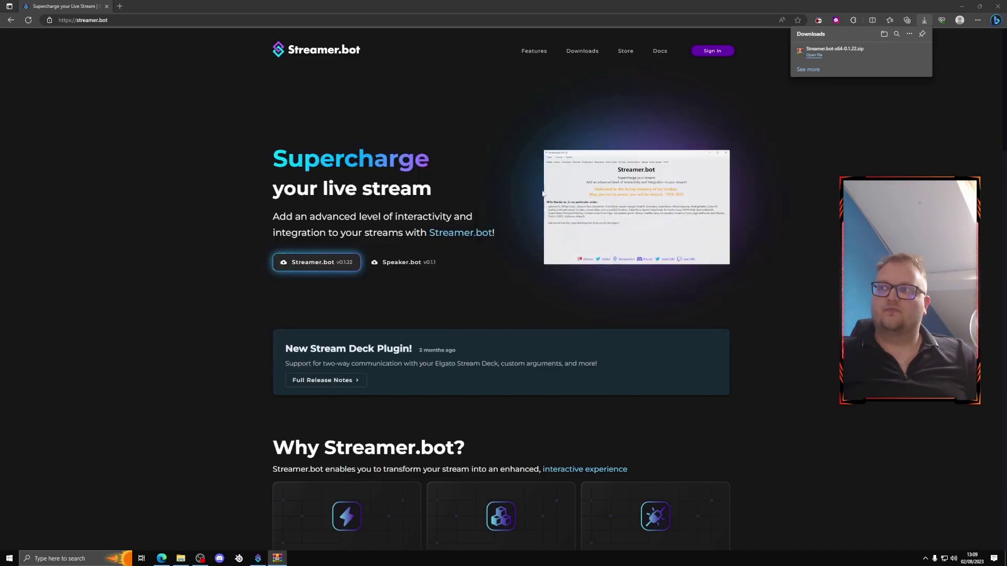
left_click_drag(105, 122, 473, 122)
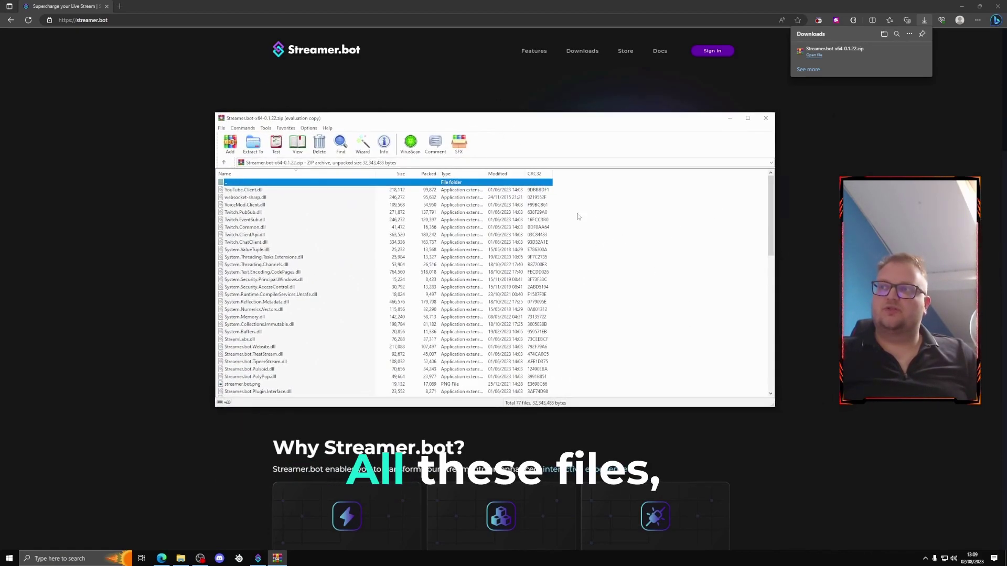
scroll(370, 234, "down", 15)
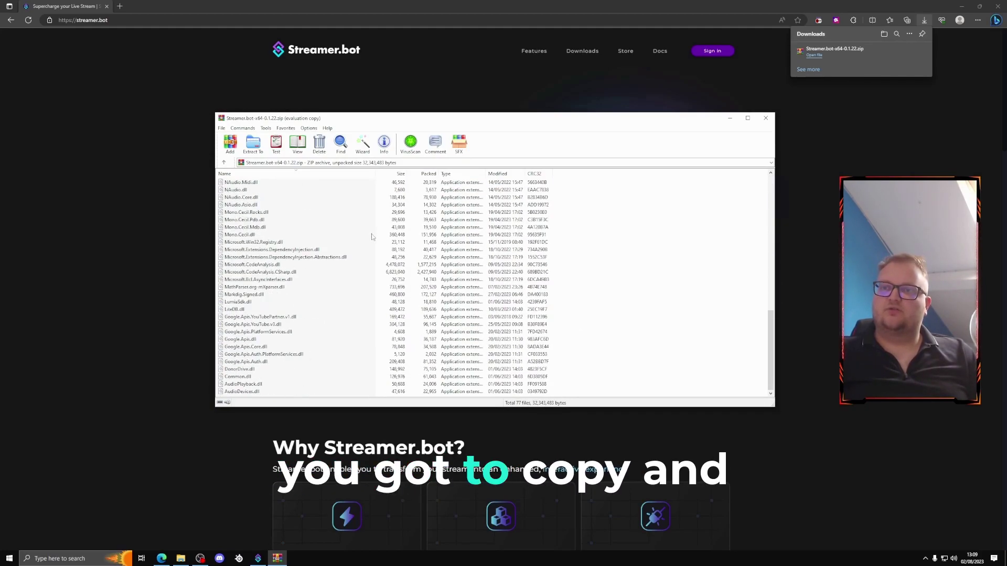
Open the streambot folder in Documents and look through the program files stored there.
left_click(960, 6)
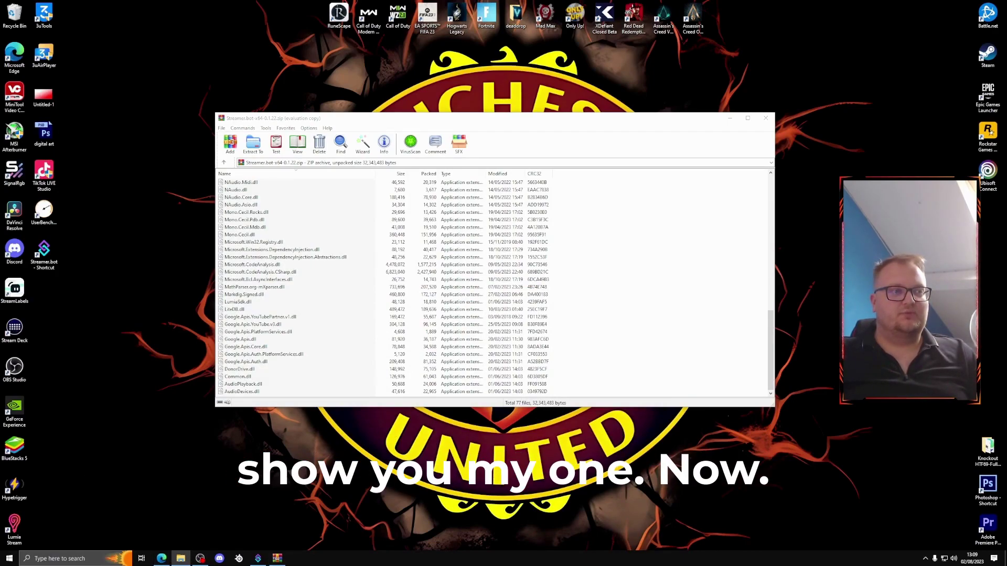
key("alt+Tab")
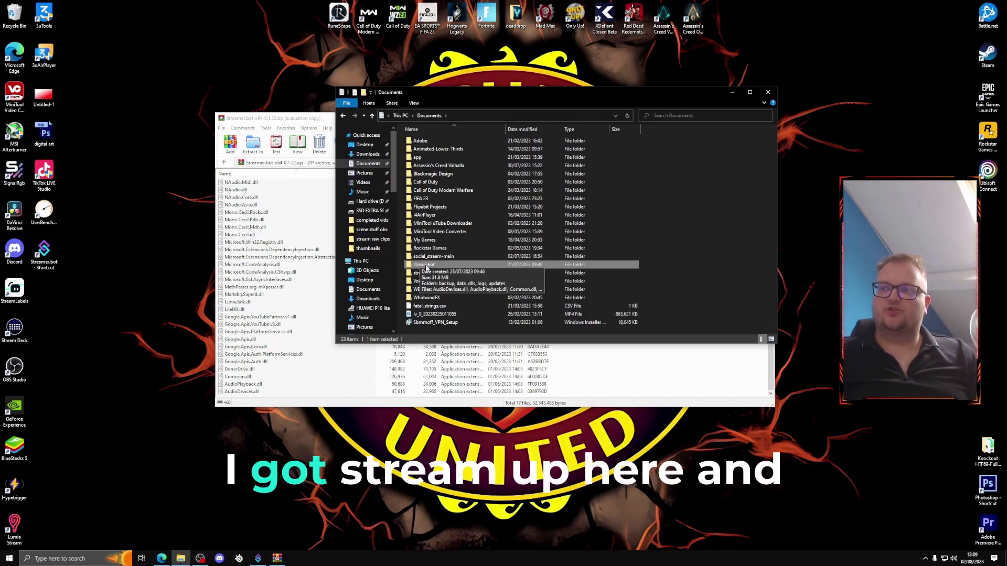
double_click(425, 265)
scroll(513, 229, "down", 5)
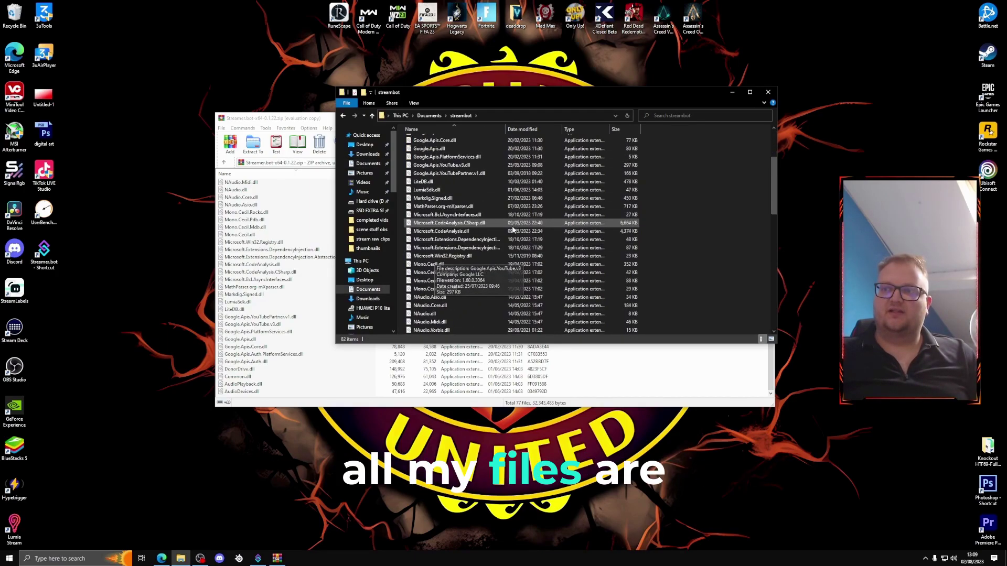
scroll(515, 226, "up", 1)
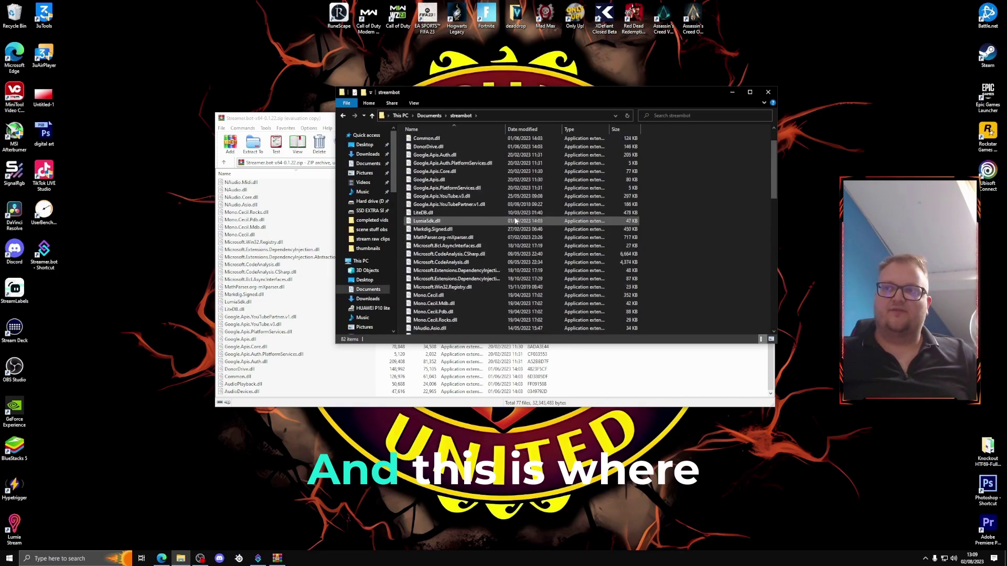
scroll(516, 221, "down", 8)
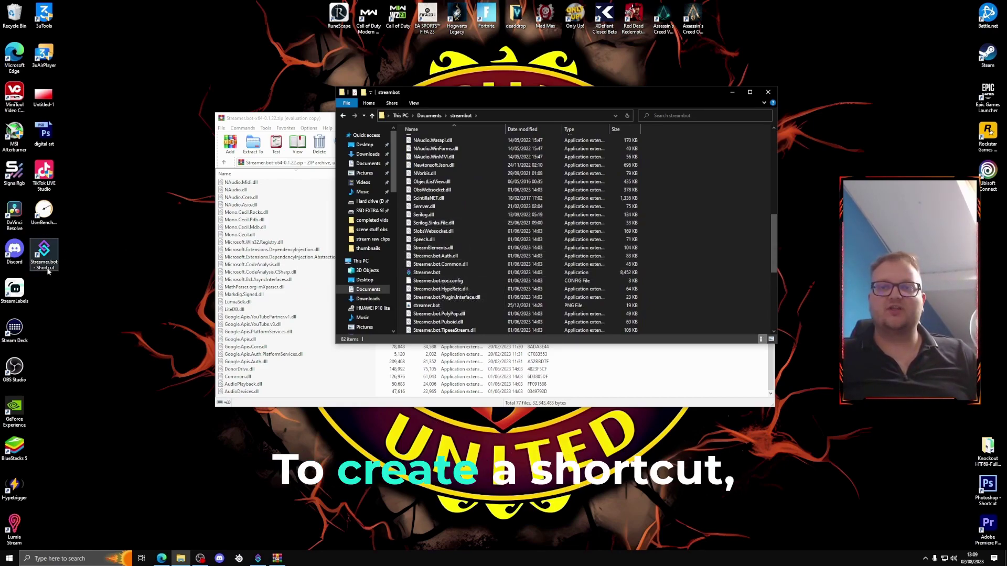
Try to create a desktop shortcut for the Streamer.bot application in the streambot folder.
left_click(430, 273)
left_click_drag(432, 276, 103, 332)
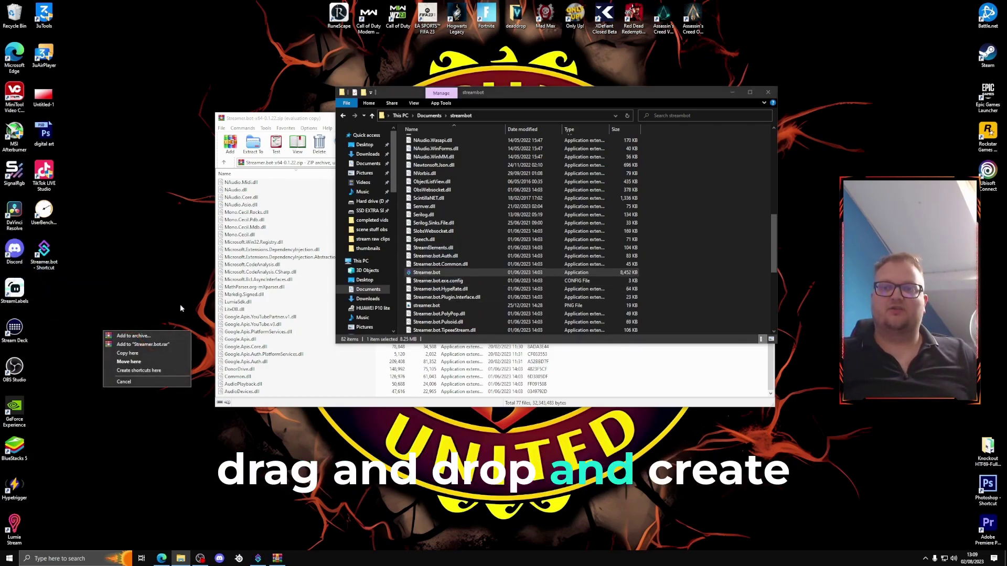
key("Escape")
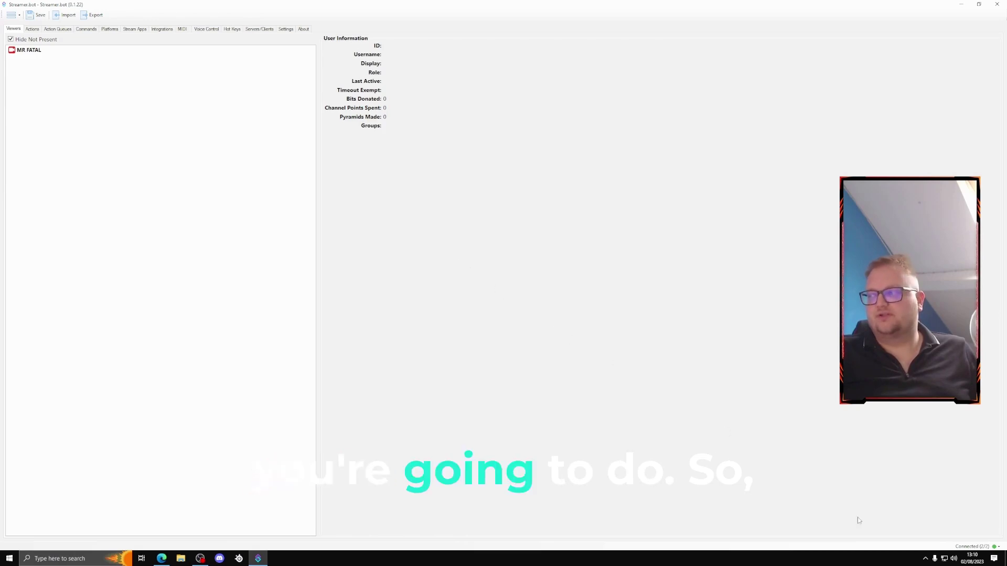
Switch to Streamer.bot and examine the account login settings for the Twitch and YouTube platforms.
left_click(979, 546)
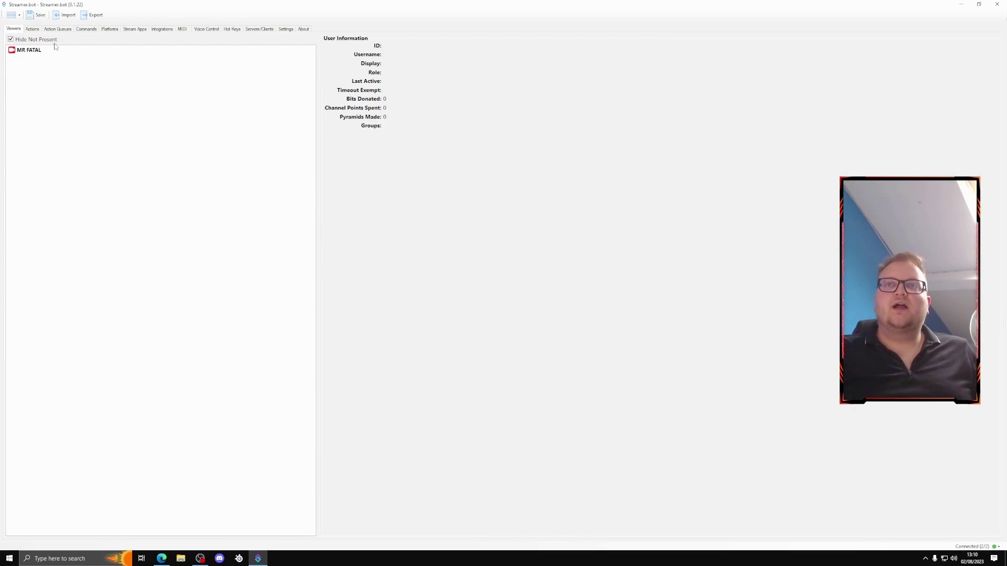
left_click(110, 29)
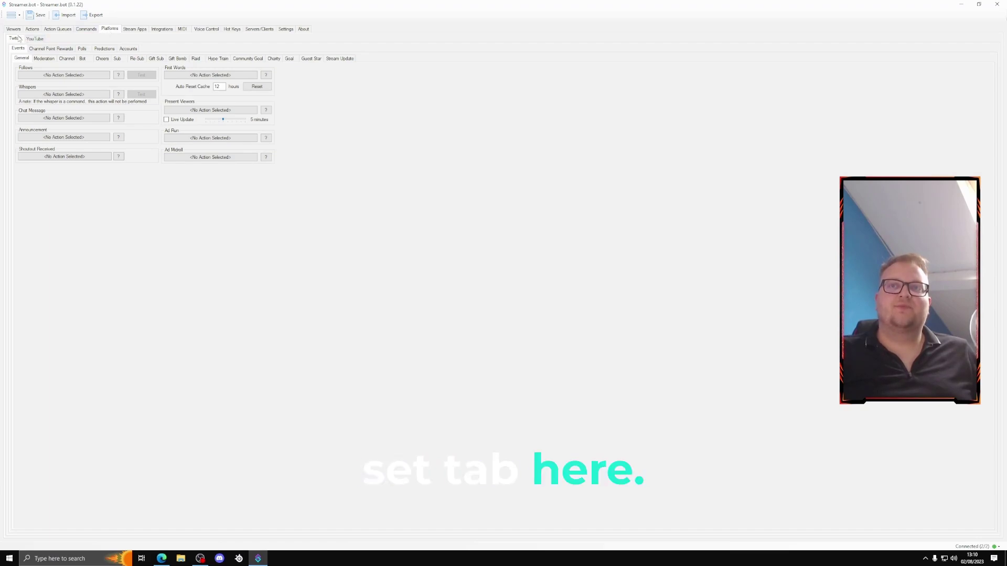
left_click(128, 48)
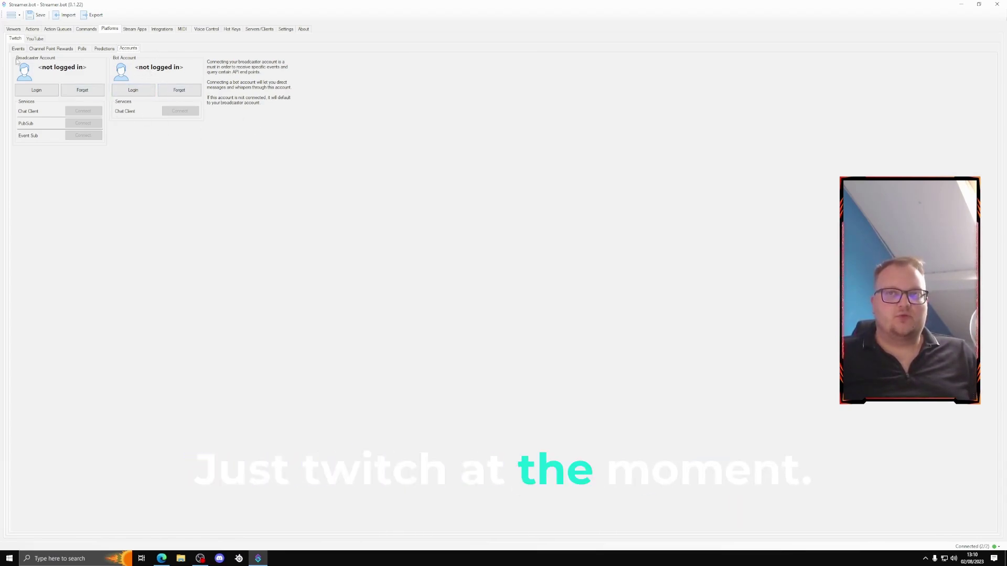
left_click(38, 41)
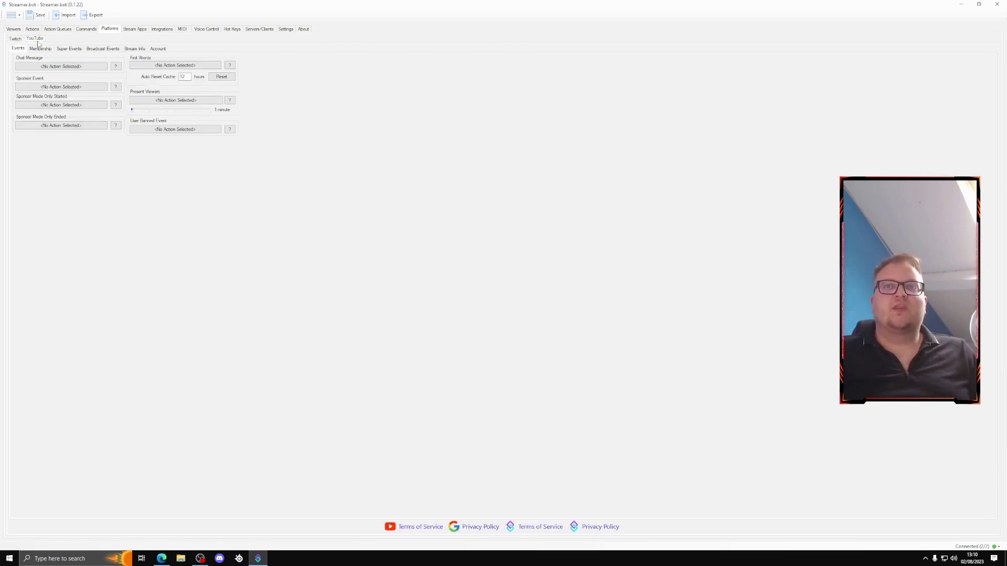
left_click(155, 49)
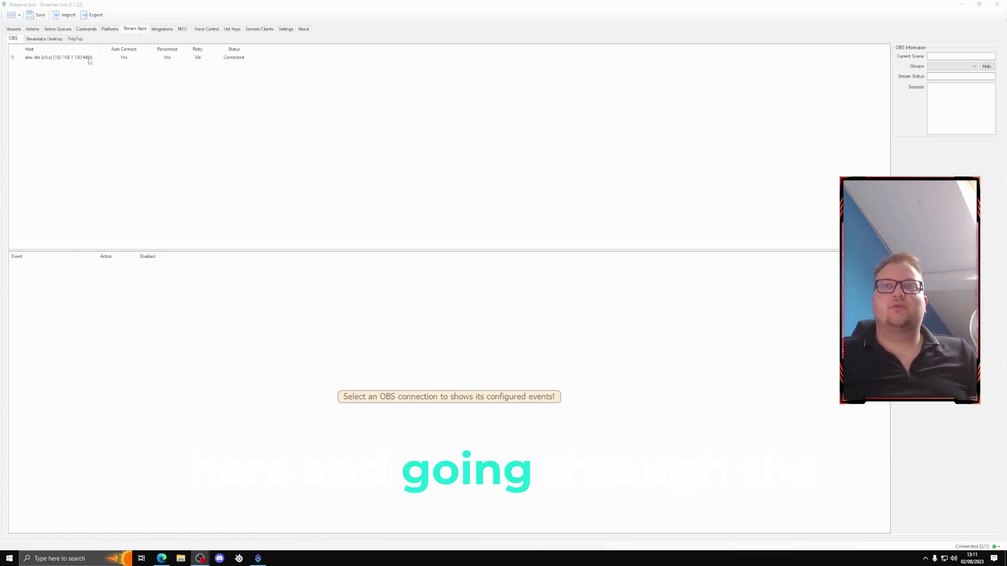
Start adding a new OBS connection and set its version to v5.x.
right_click(53, 84)
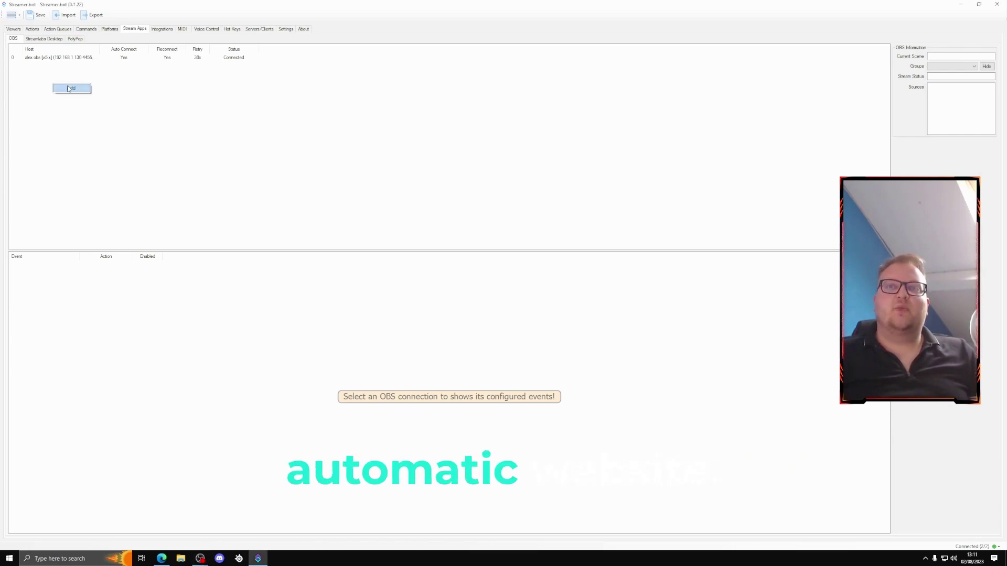
left_click(69, 88)
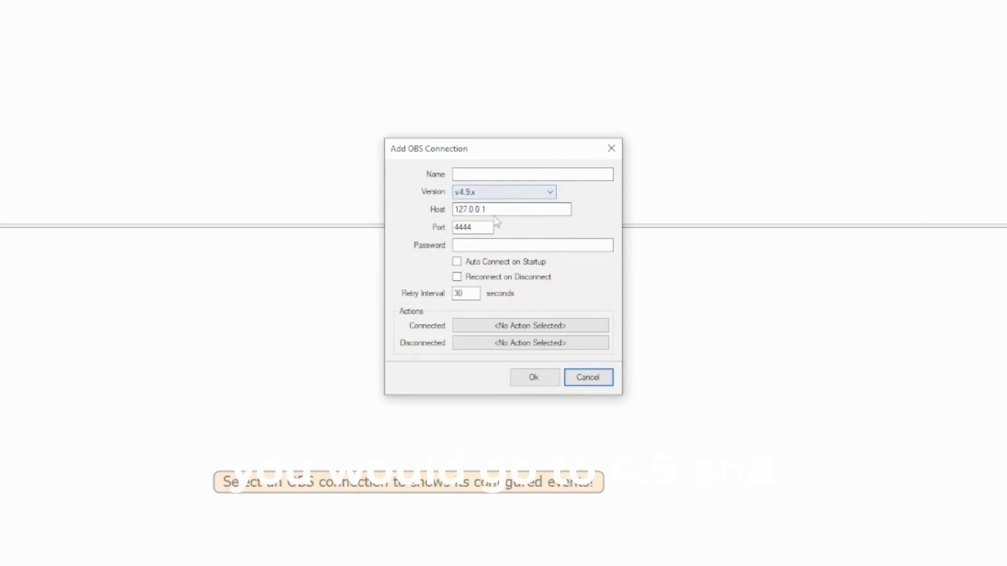
double_click(486, 230)
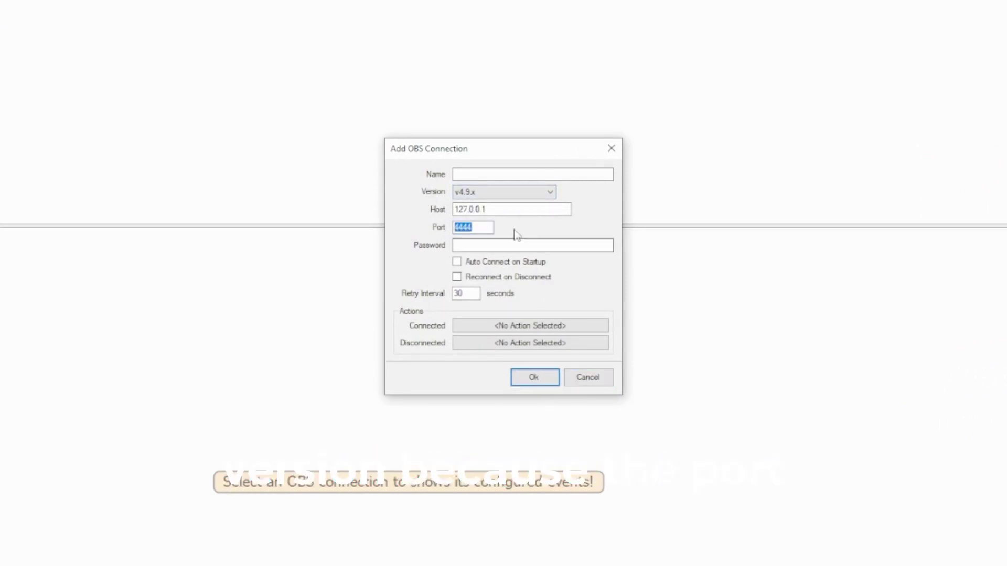
left_click(495, 194)
left_click(474, 212)
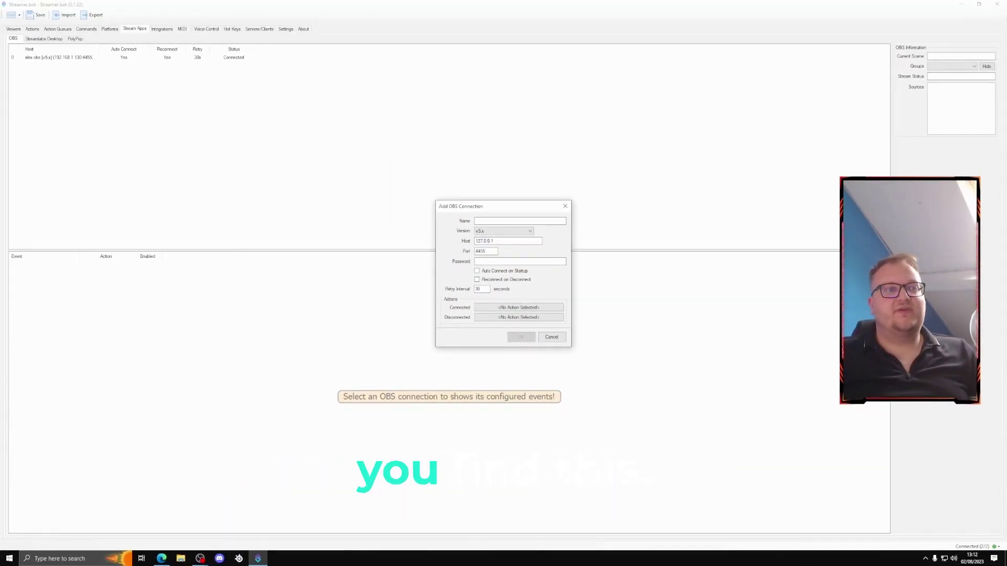
Switch to OBS to check the WebSocket server settings and port, and discard the unfinished connection in Streamer.bot.
left_click(200, 559)
left_click_drag(396, 137, 499, 84)
left_click(375, 91)
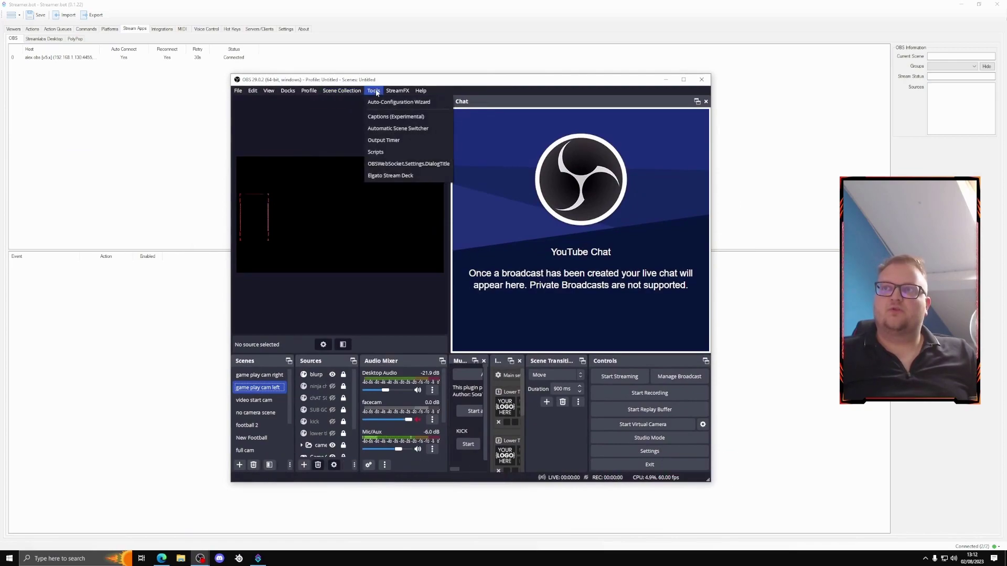
left_click(421, 166)
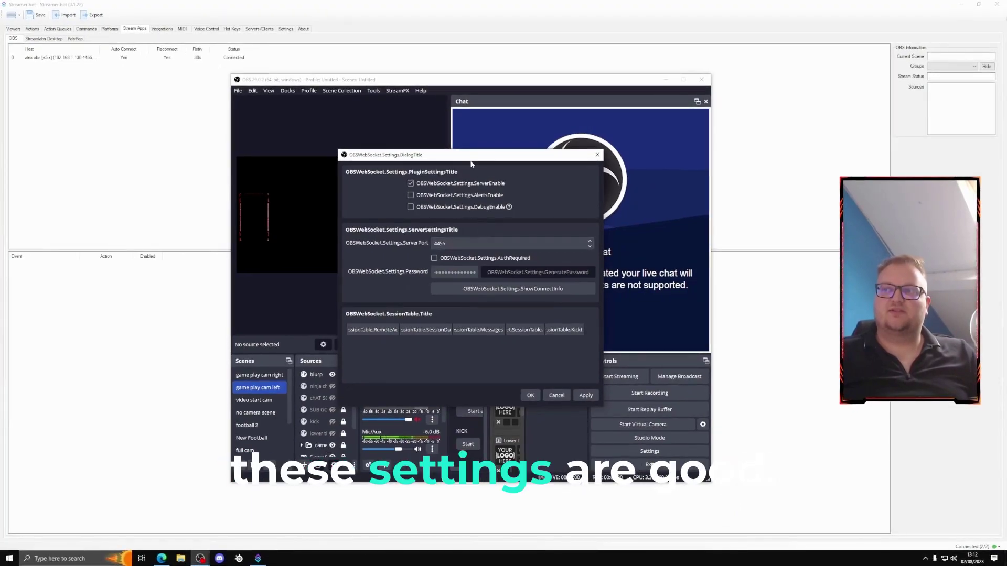
left_click_drag(468, 95, 381, 165)
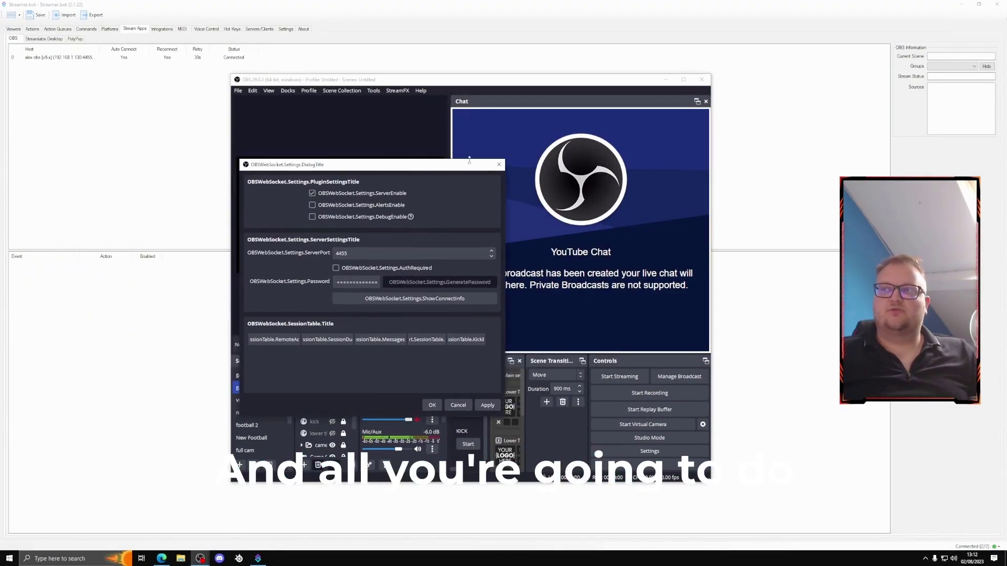
left_click(499, 165)
left_click(708, 80)
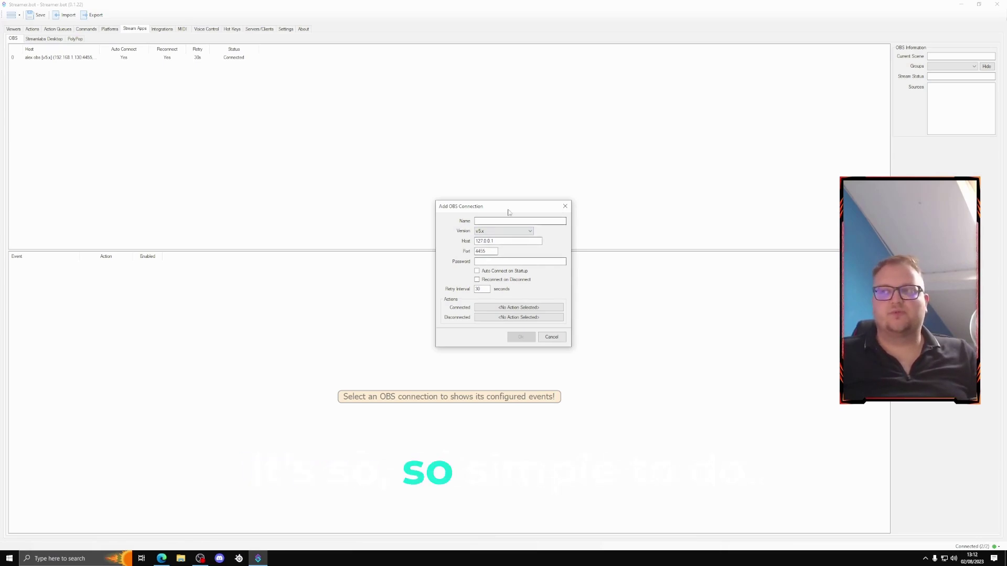
left_click(565, 206)
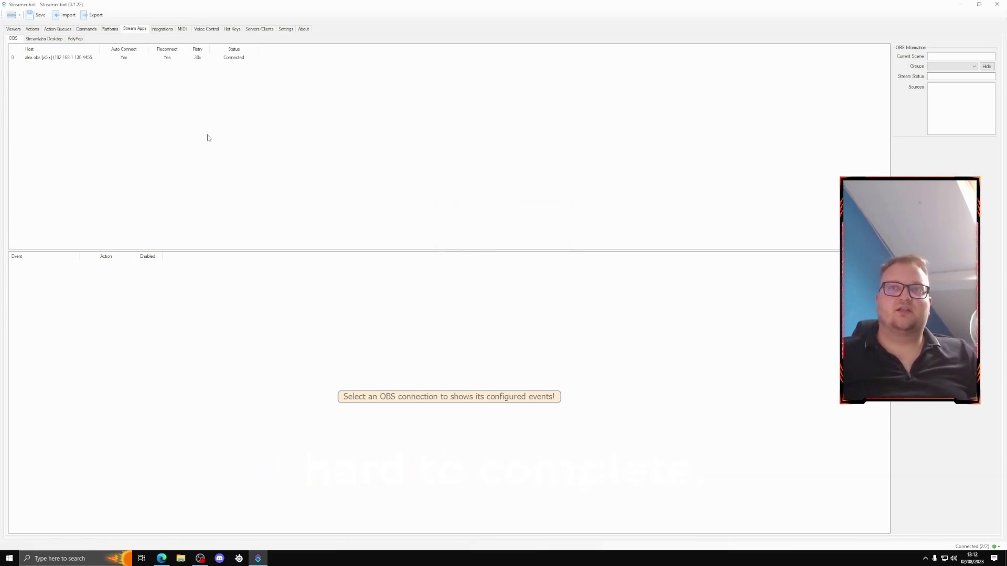
View the Streamlabs Desktop connections and the option for adding one.
left_click(45, 39)
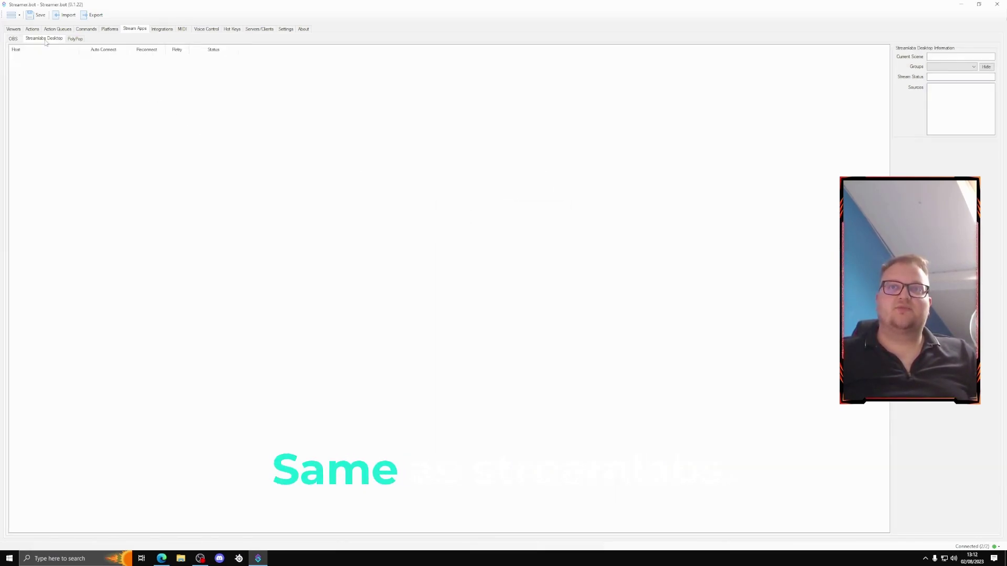
right_click(190, 101)
left_click(139, 81)
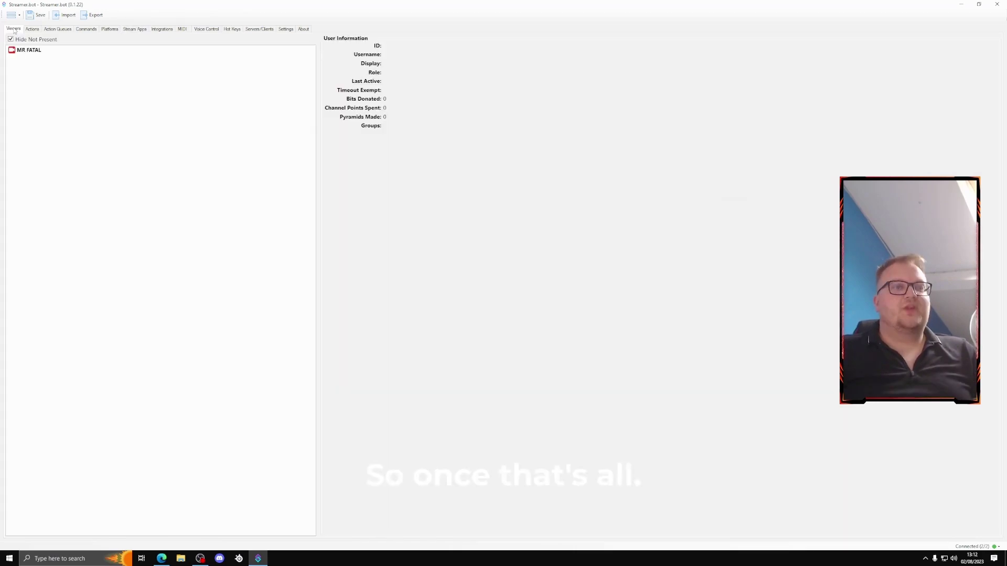
View the viewers list and examine the sub-actions of the existing actions sub, camera spin, game over and 1.
left_click(14, 30)
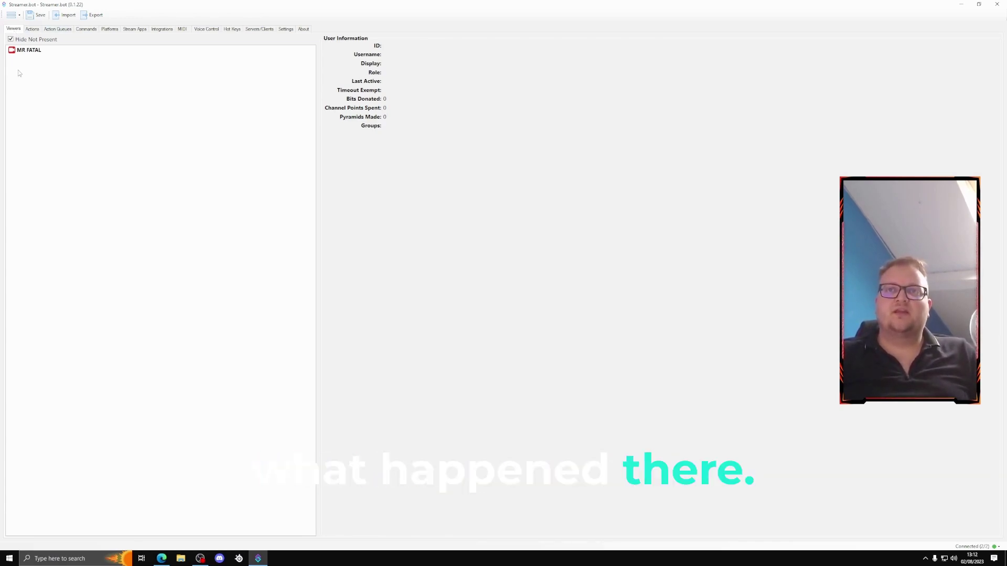
left_click(32, 29)
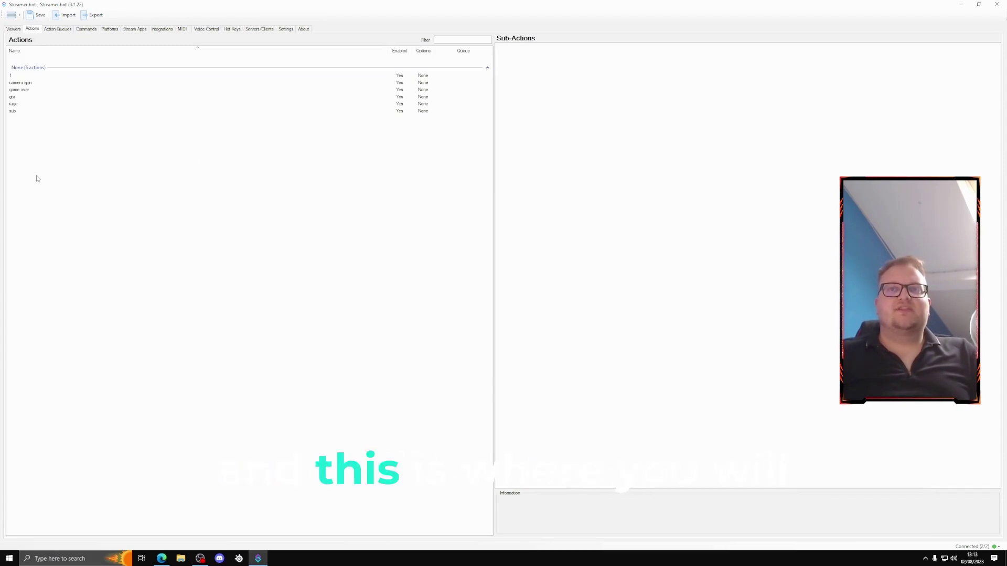
left_click(22, 111)
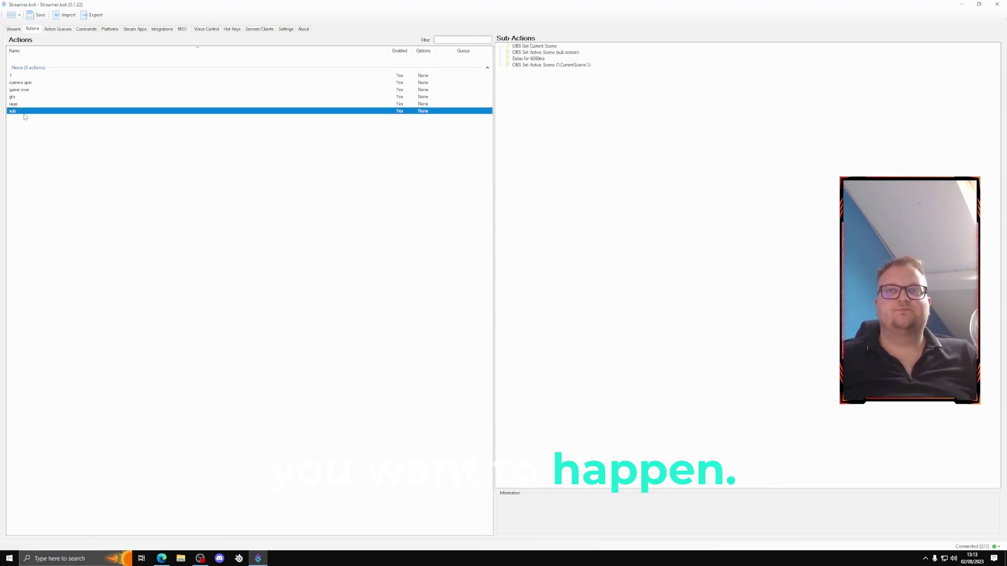
left_click(17, 83)
left_click(25, 90)
left_click(22, 83)
left_click(21, 76)
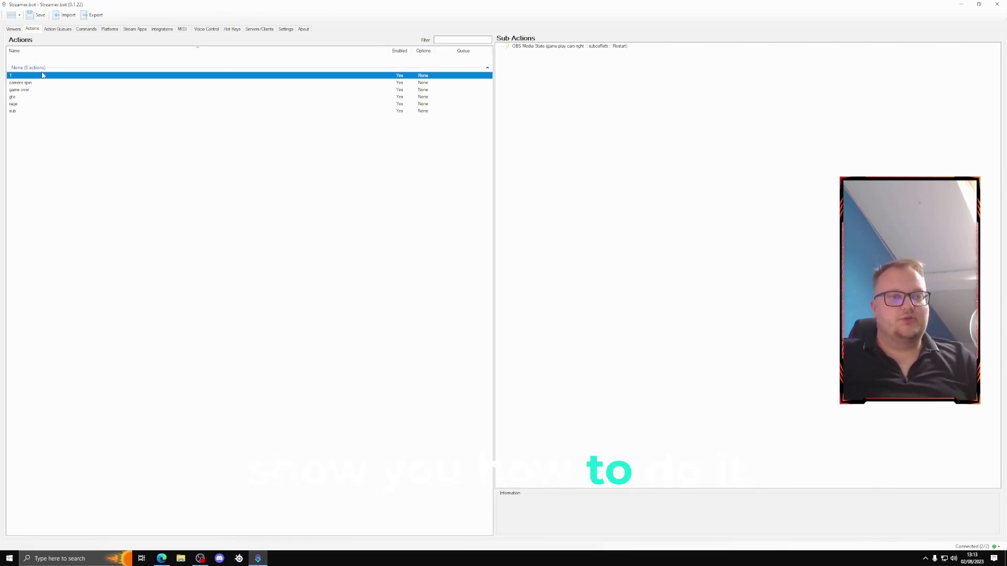
Start a new OBS Set Media State sub-action for action 1 to view its options, and discard it.
left_click(540, 55)
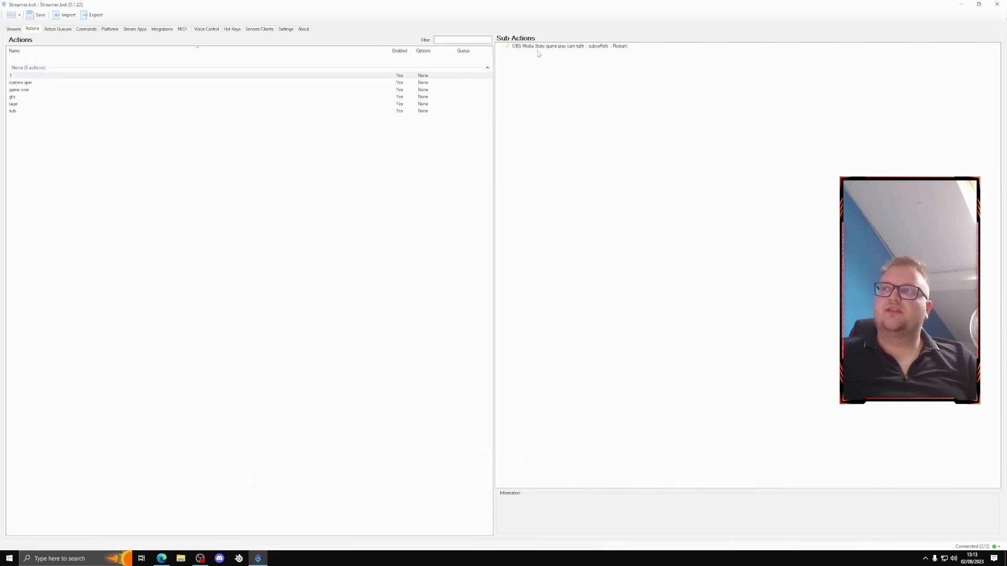
right_click(353, 75)
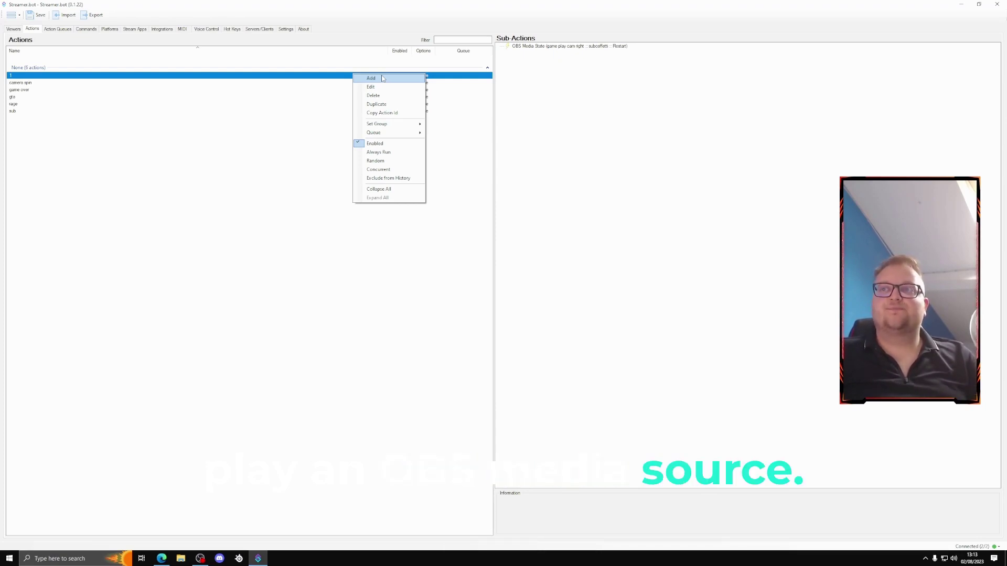
left_click(549, 47)
right_click(522, 78)
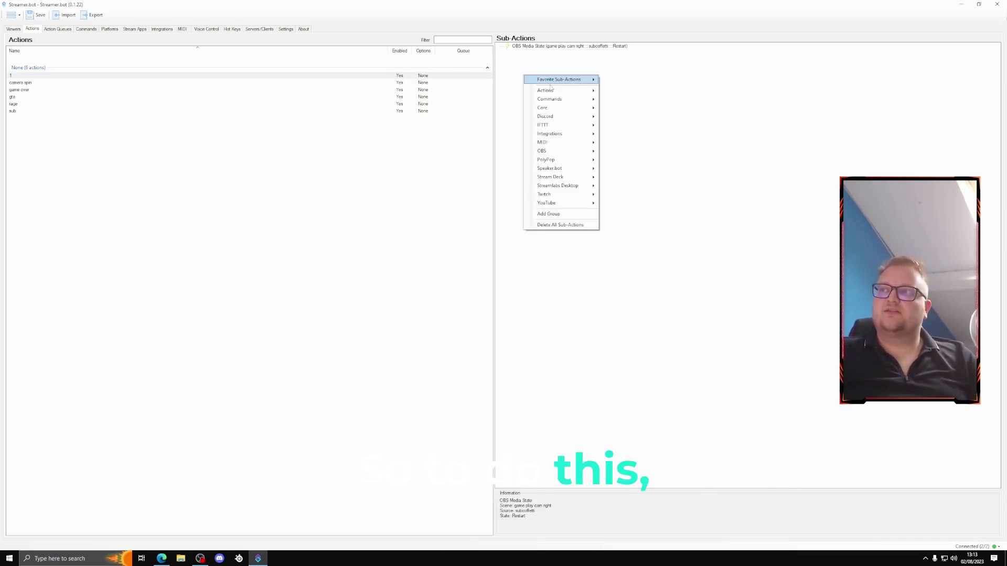
mouse_move(557, 151)
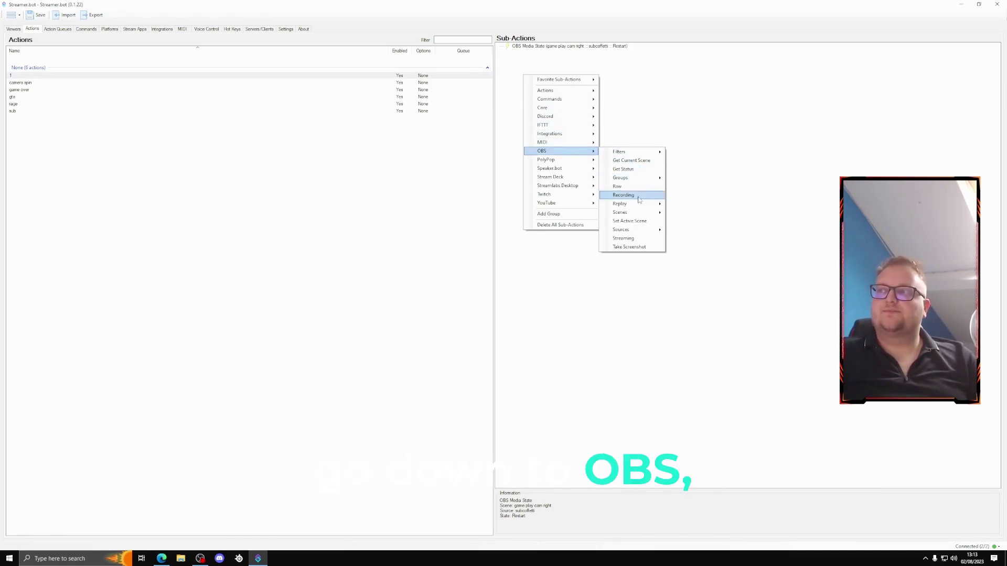
mouse_move(644, 229)
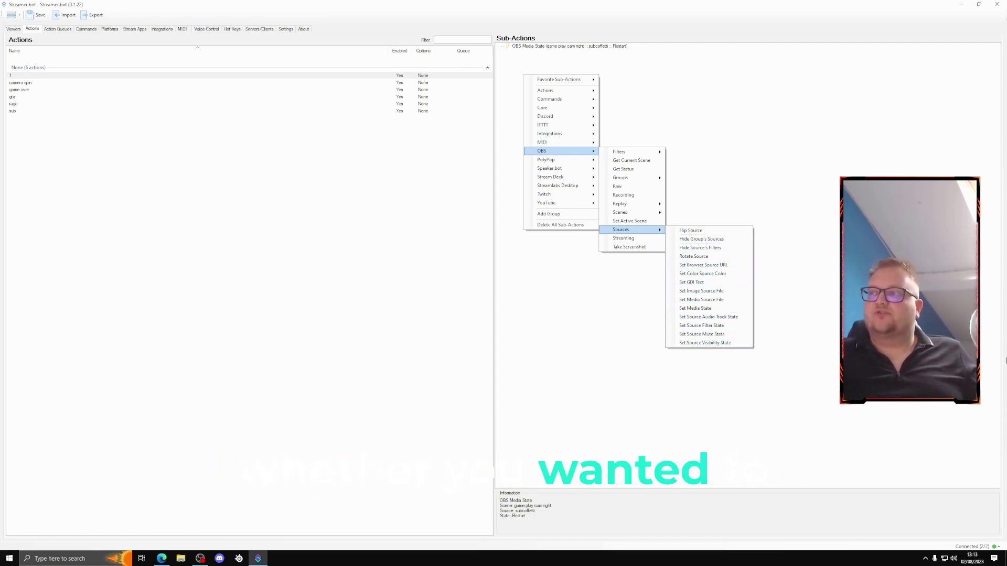
left_click(718, 309)
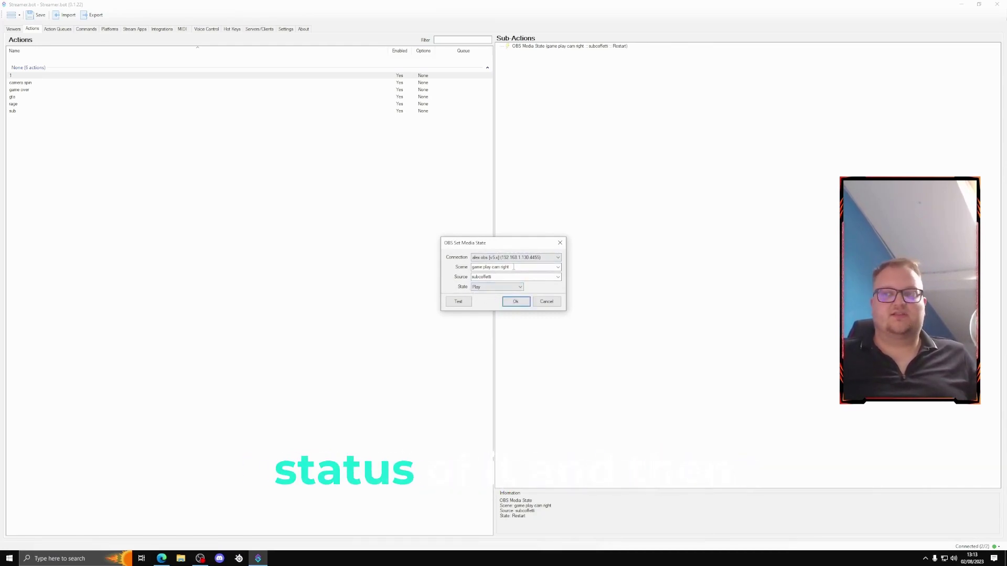
left_click(560, 244)
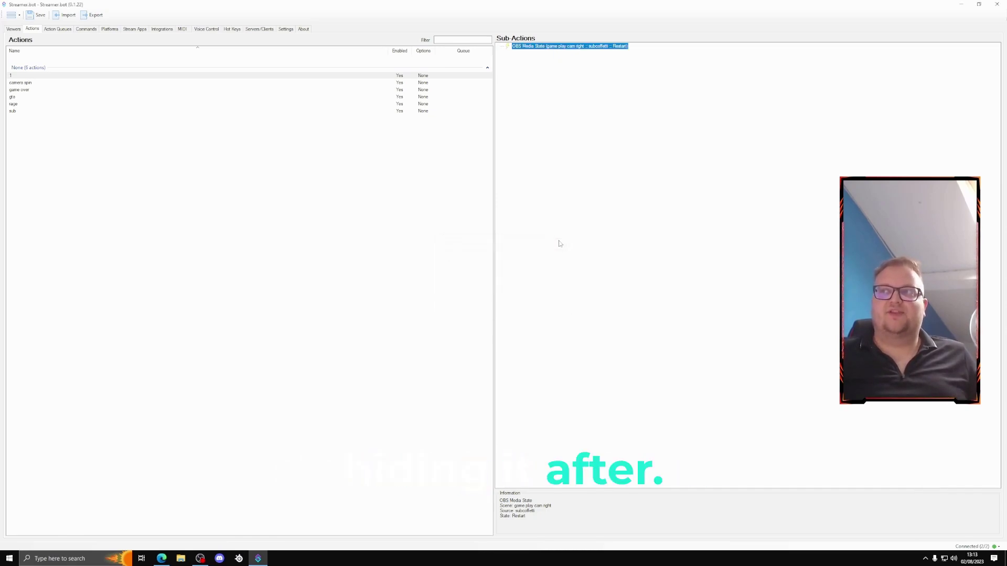
Open the existing OBS Media State sub-action of action 1, test it and accept its settings.
double_click(537, 46)
left_click(461, 302)
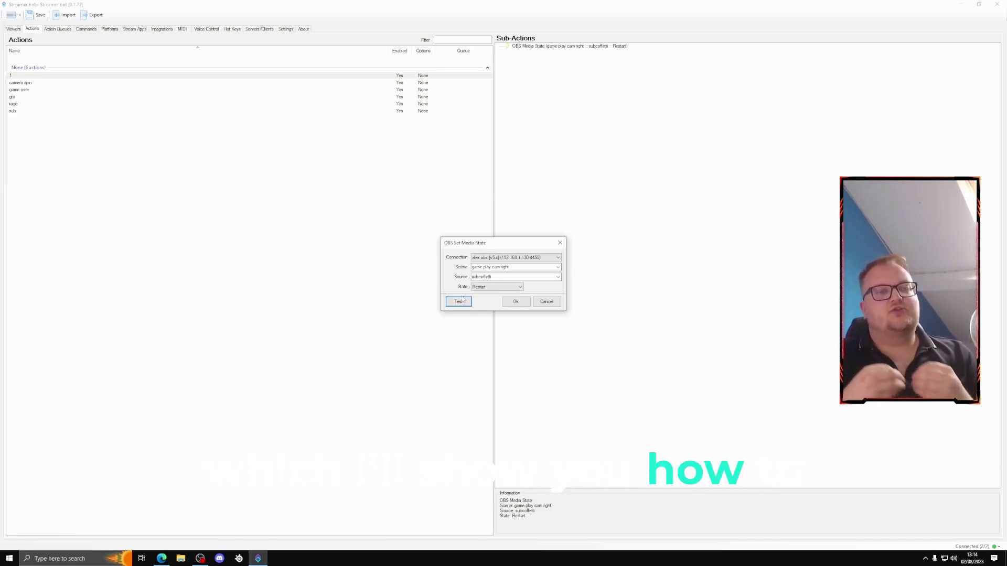
left_click(516, 301)
left_click(575, 72)
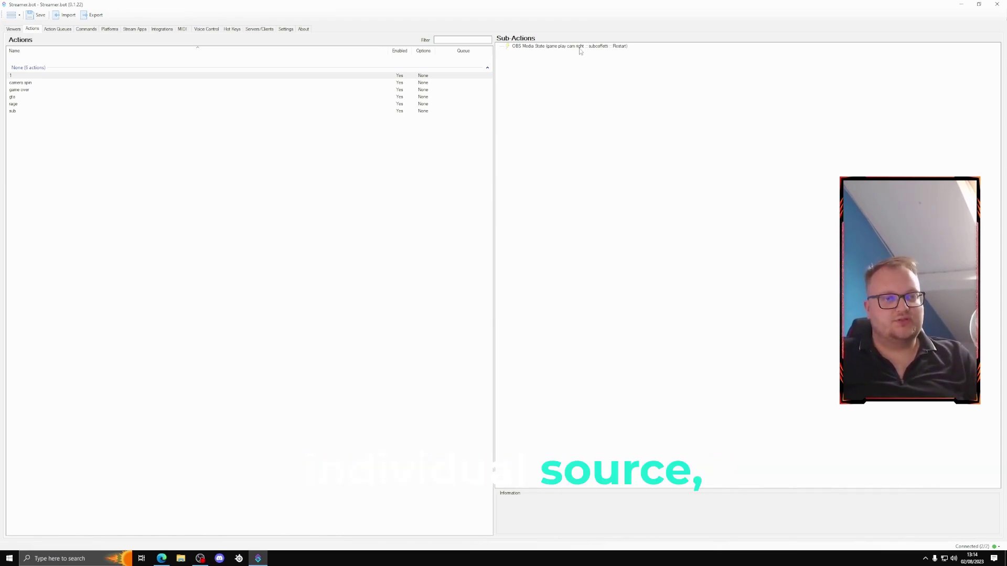
Examine the camera spin action's first source rotation settings, its delay and its second source rotation.
left_click(21, 84)
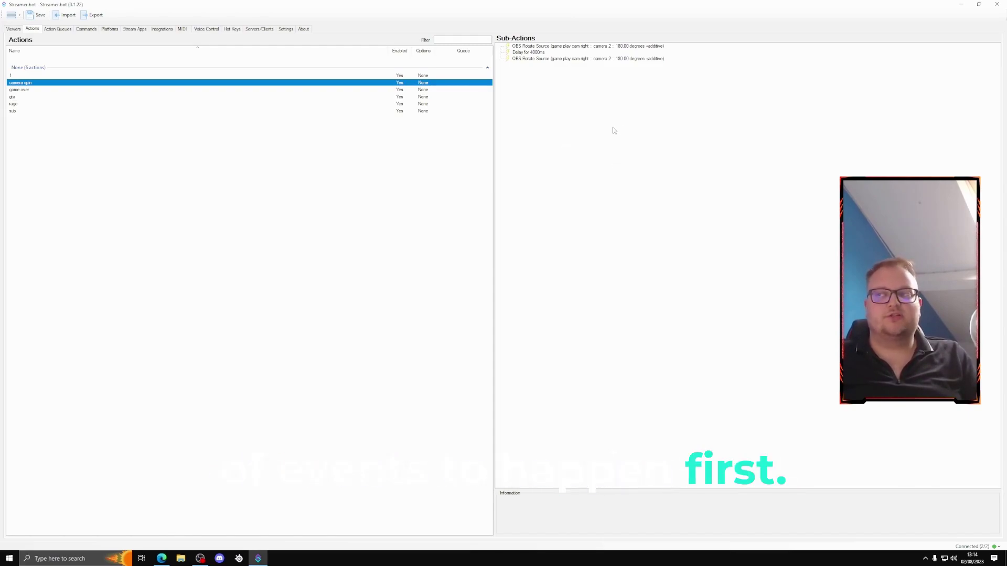
double_click(529, 46)
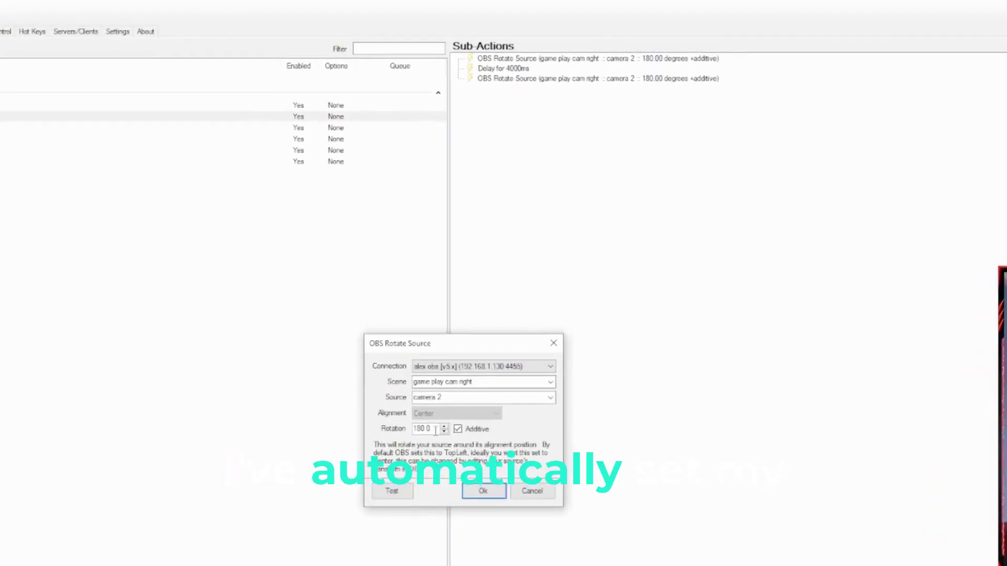
left_click_drag(441, 344, 639, 192)
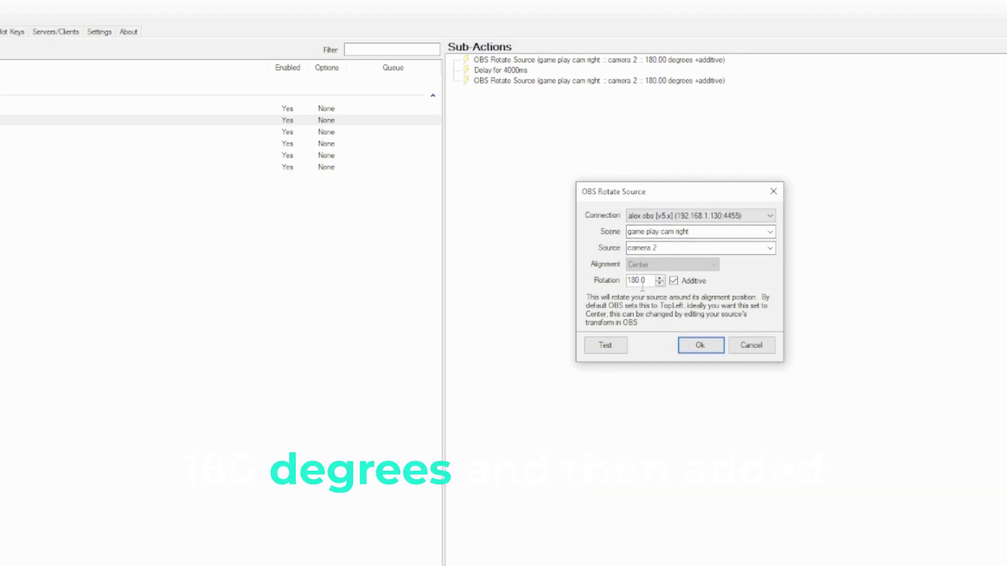
left_click(772, 191)
left_click(519, 74)
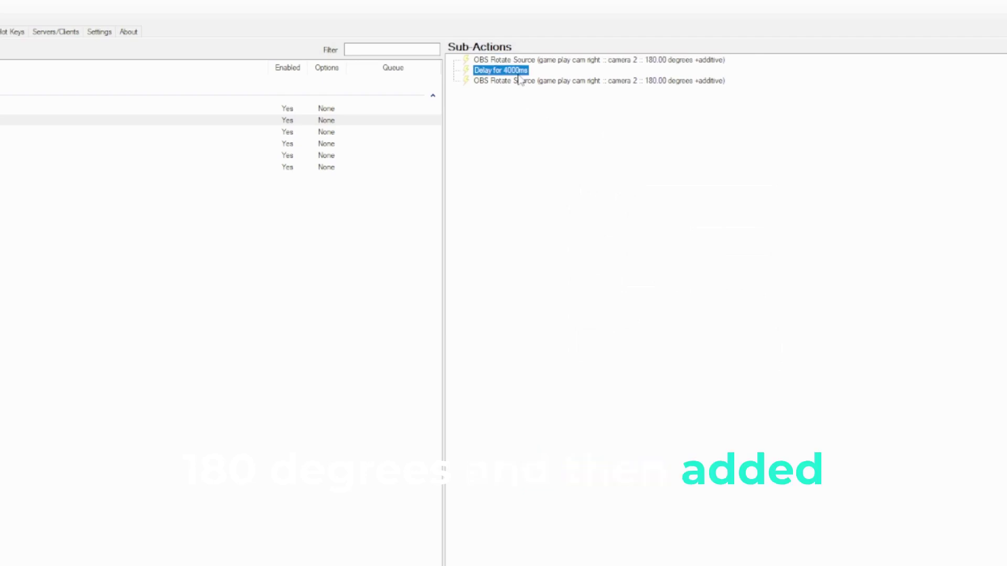
left_click(531, 194)
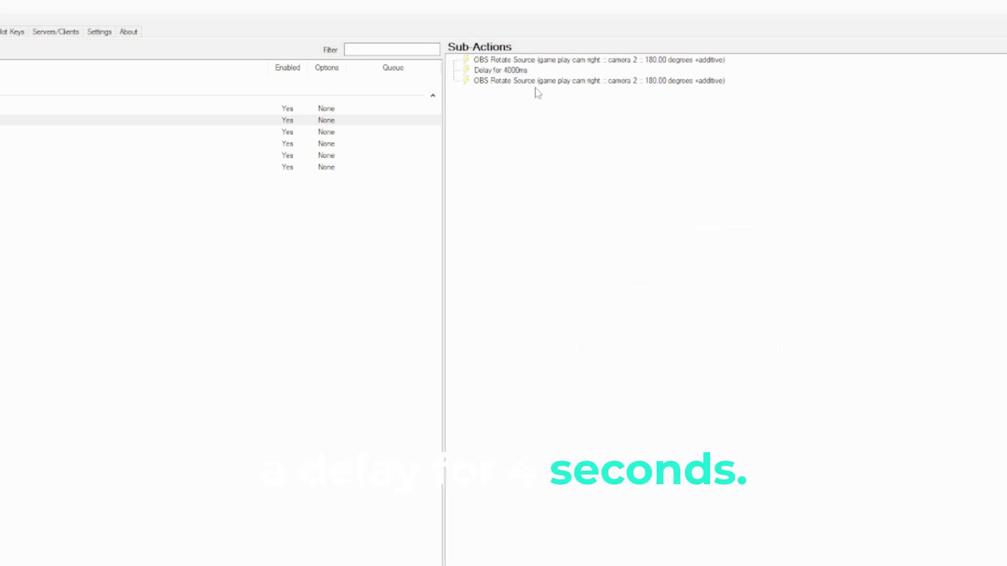
left_click(572, 83)
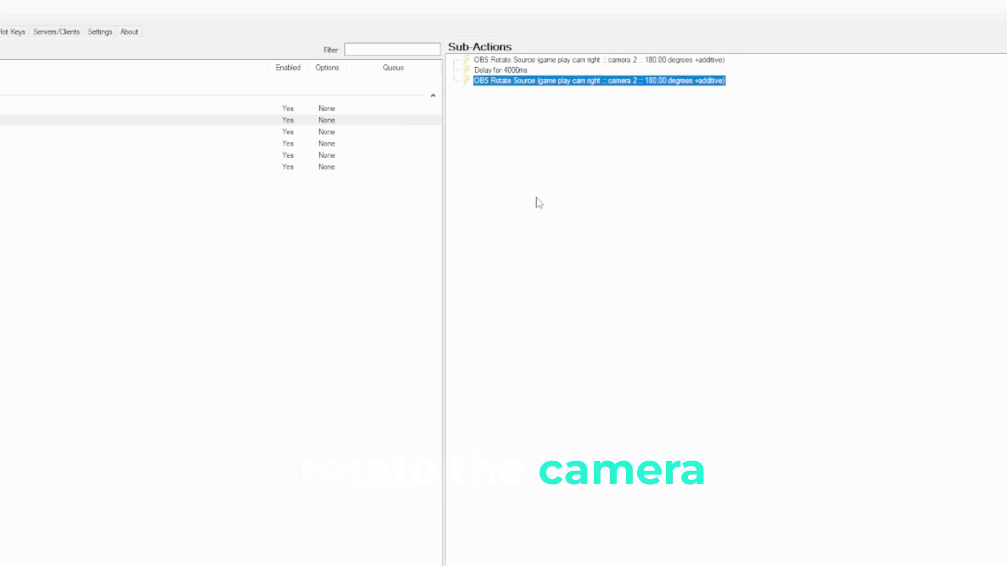
View a new OBS Rotate Source sub-action's options for camera spin, discard it, and open the first existing rotation for comparison.
right_click(536, 200)
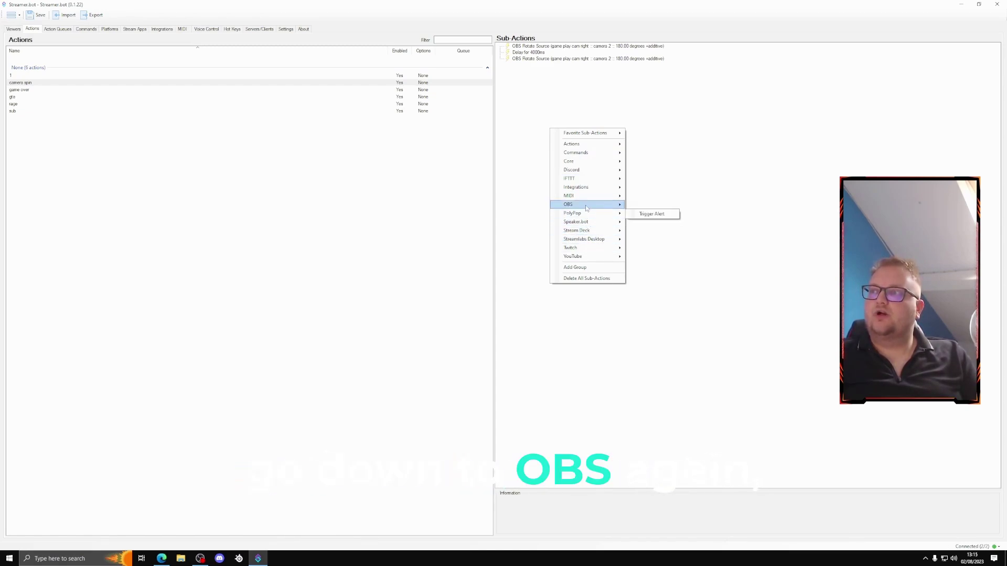
mouse_move(671, 283)
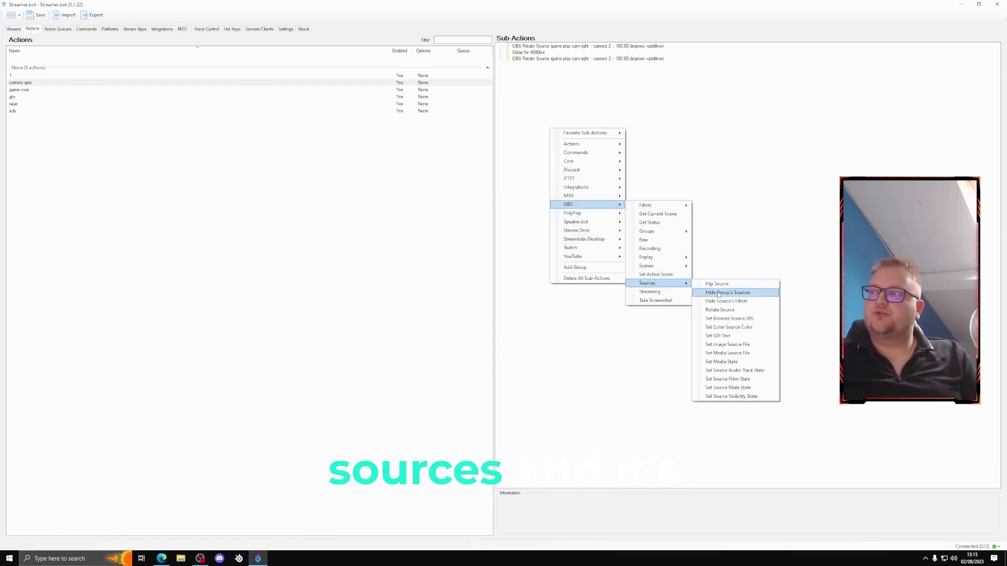
left_click(736, 308)
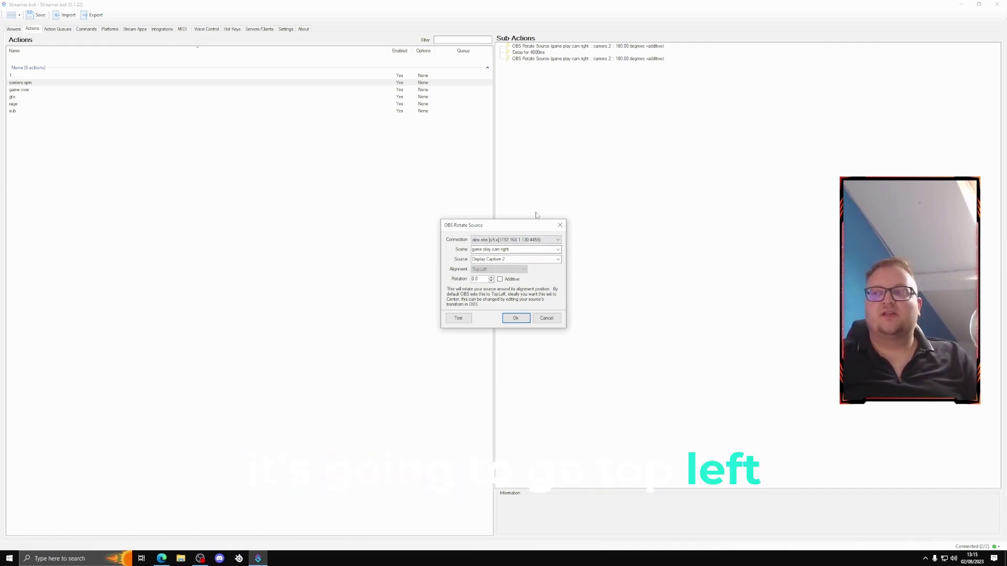
key("Escape")
double_click(540, 46)
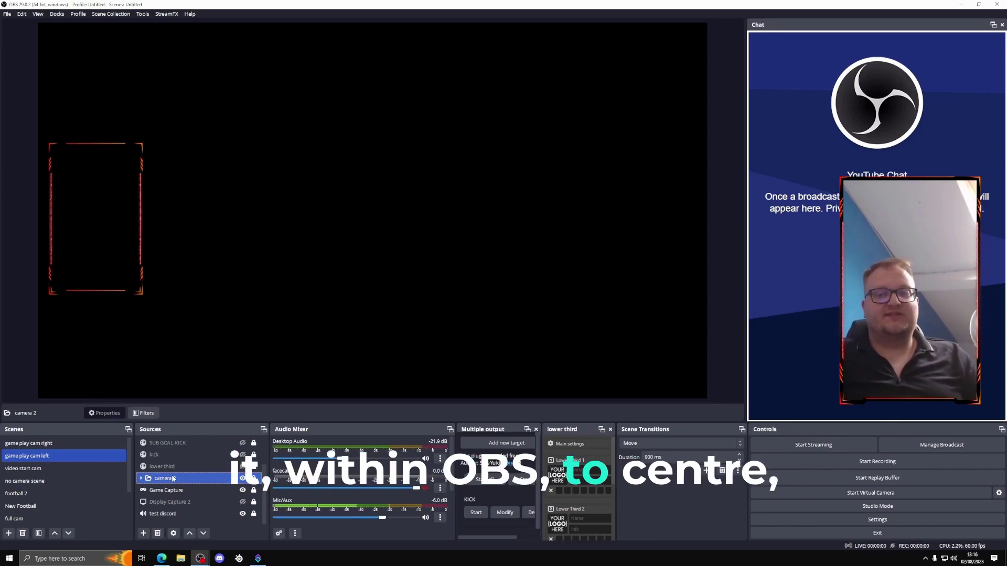
Switch to OBS and set the positional alignment of camera 2 in the game play cam left scene to Centre.
right_click(173, 478)
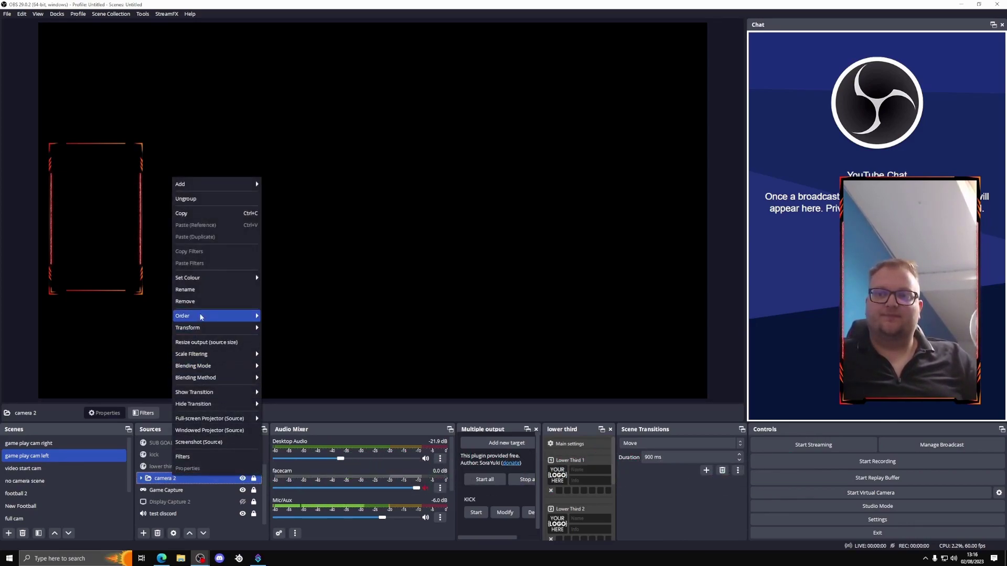
mouse_move(200, 317)
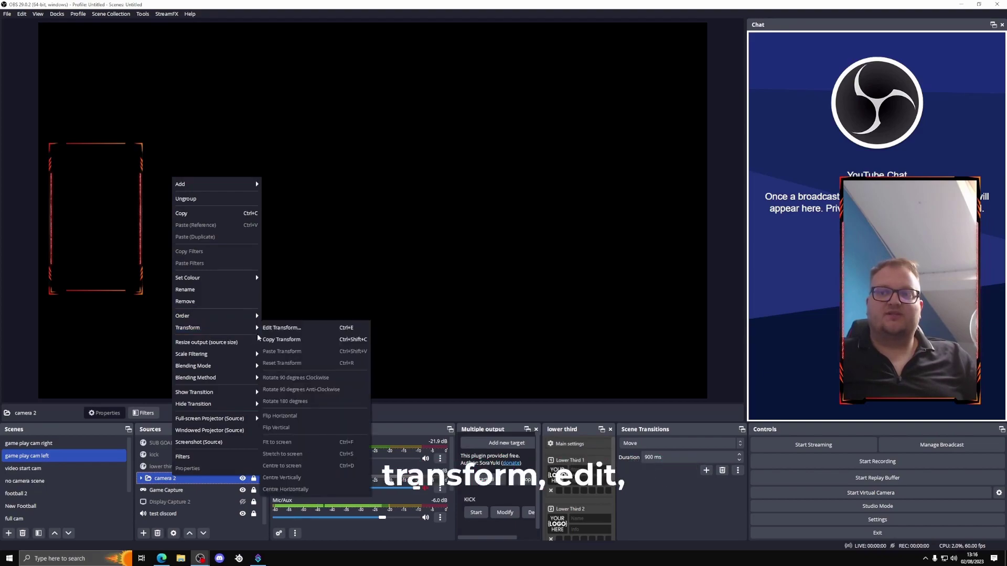
left_click(276, 327)
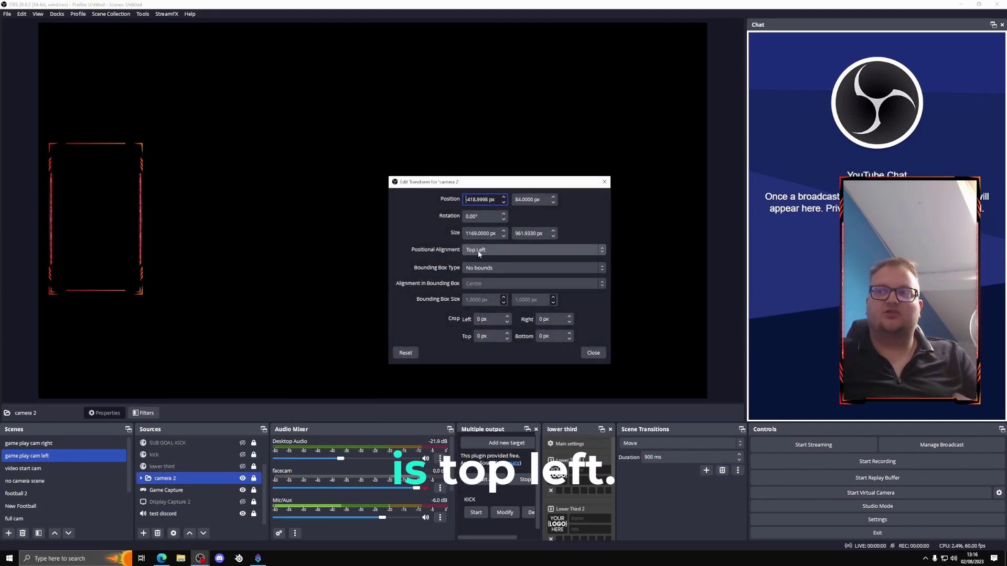
left_click(477, 250)
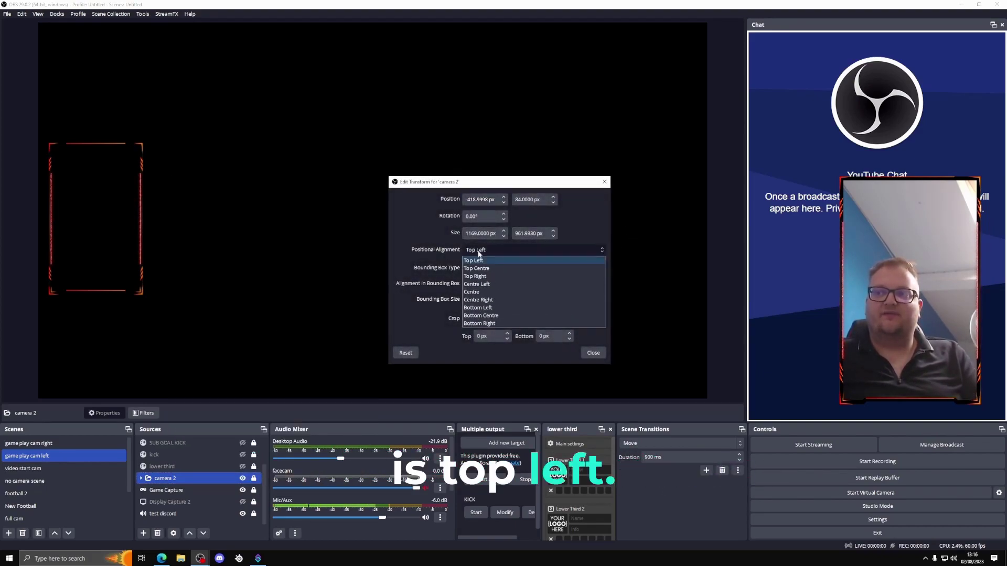
left_click(483, 292)
left_click_drag(569, 188, 508, 176)
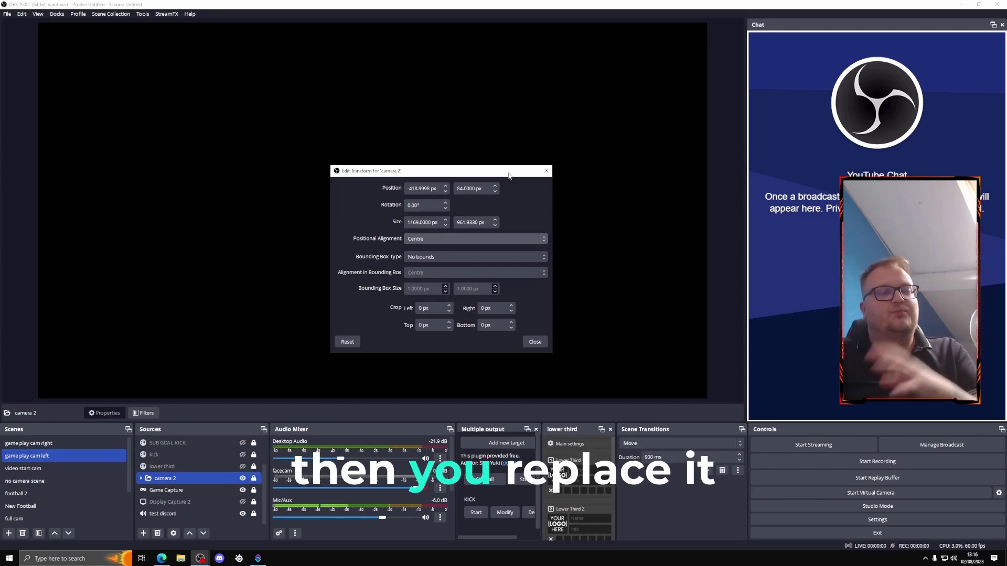
left_click(534, 342)
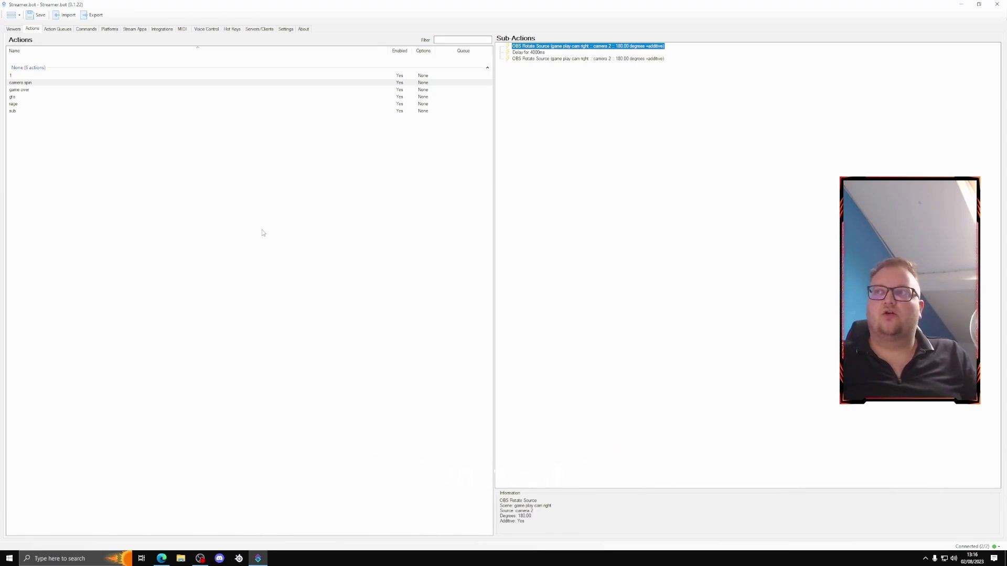
Switch to Streamer.bot, try a new 4000 ms Delay sub-action for camera spin, and discard it.
right_click(547, 152)
mouse_move(574, 164)
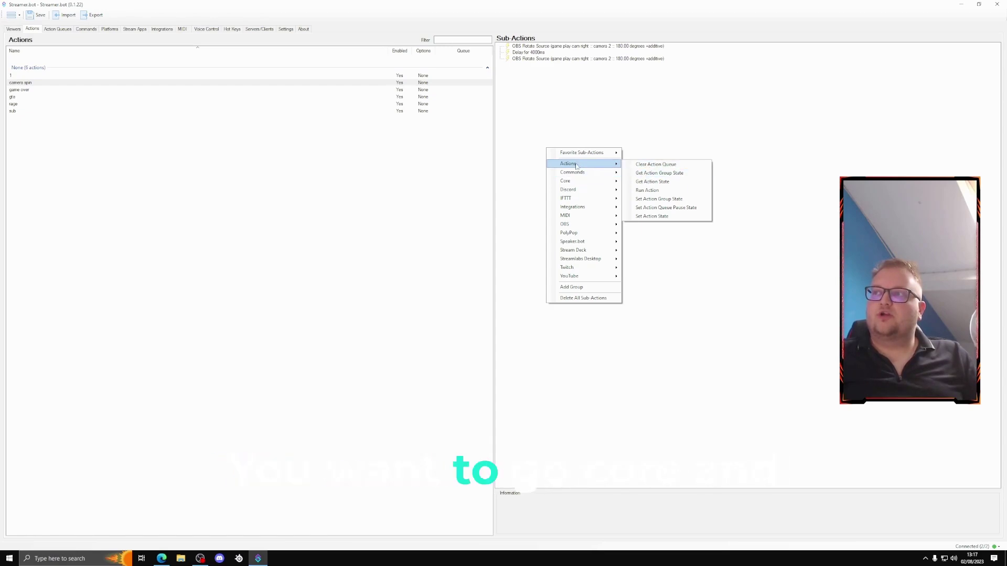
mouse_move(604, 183)
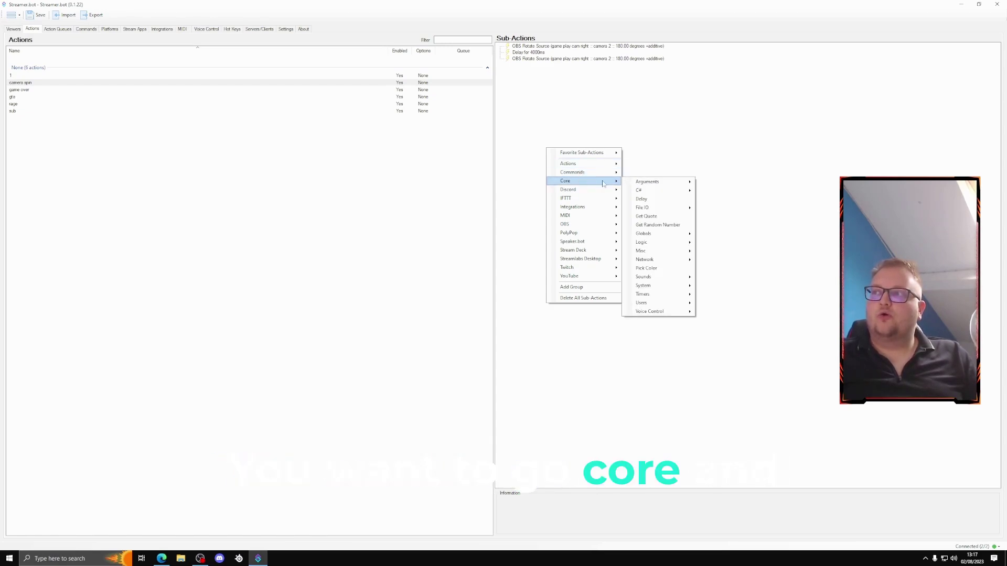
left_click(650, 199)
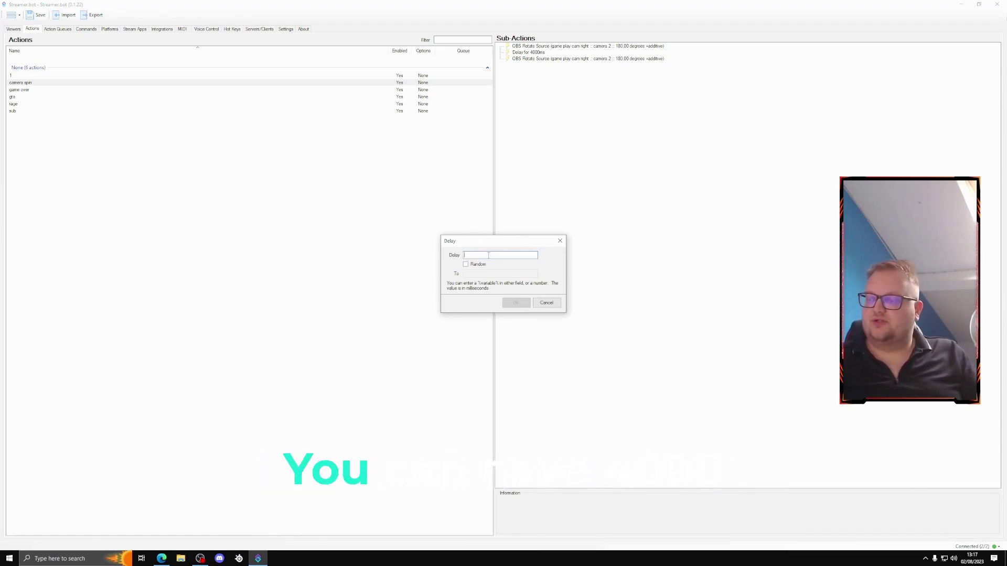
type("4000")
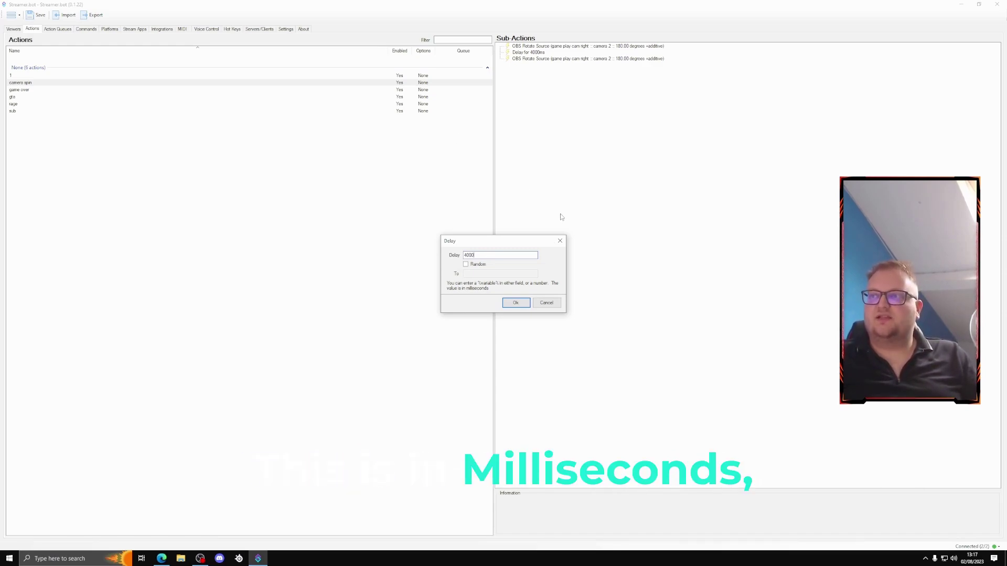
left_click(543, 303)
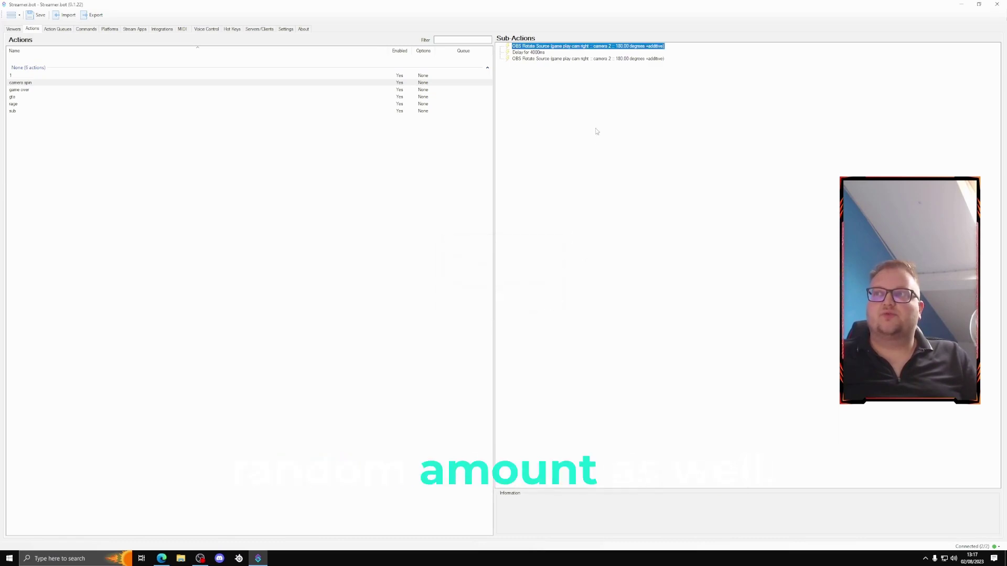
Review the scene and source choices of camera spin's second OBS Rotate Source sub-action and test the rotation.
double_click(565, 60)
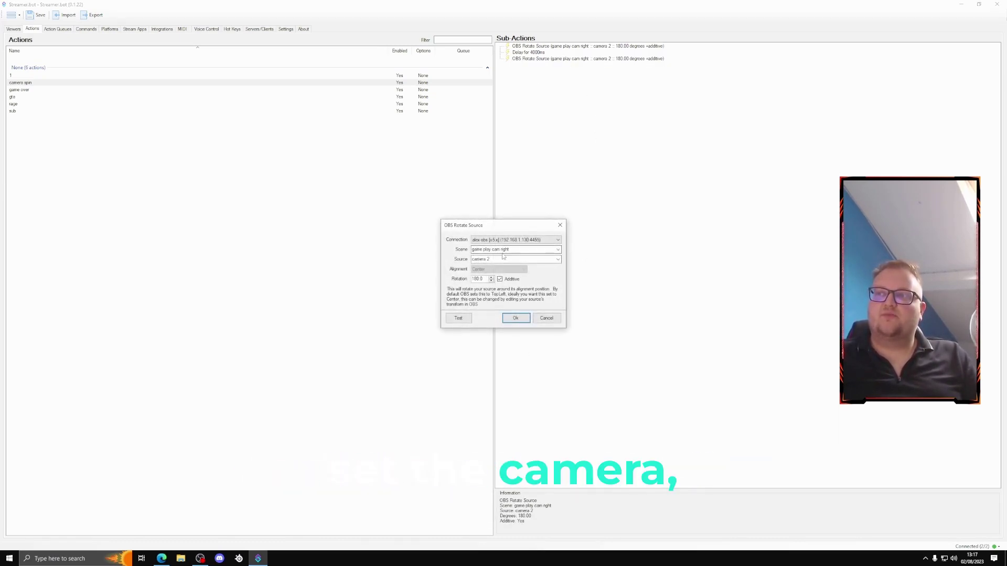
left_click(558, 250)
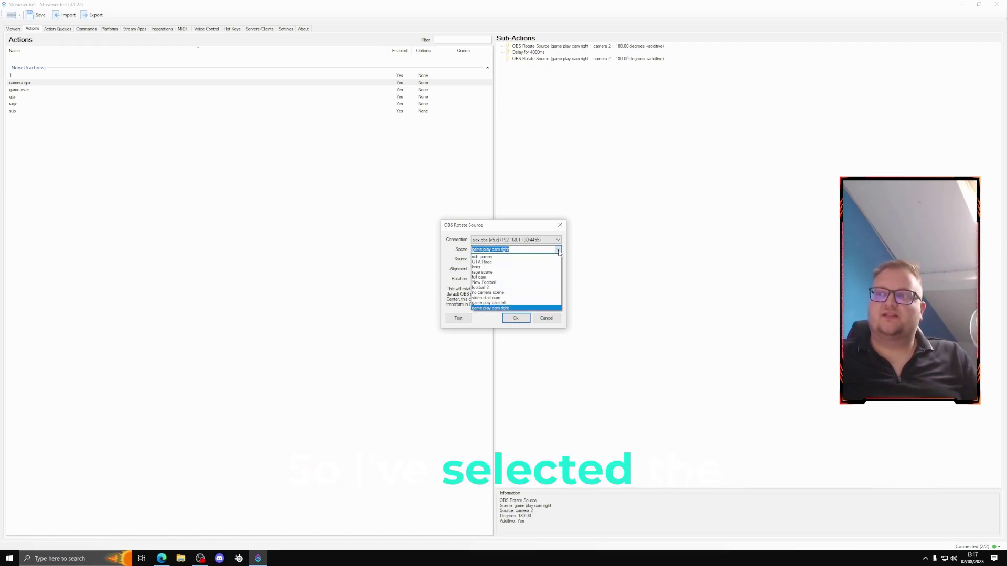
left_click(558, 250)
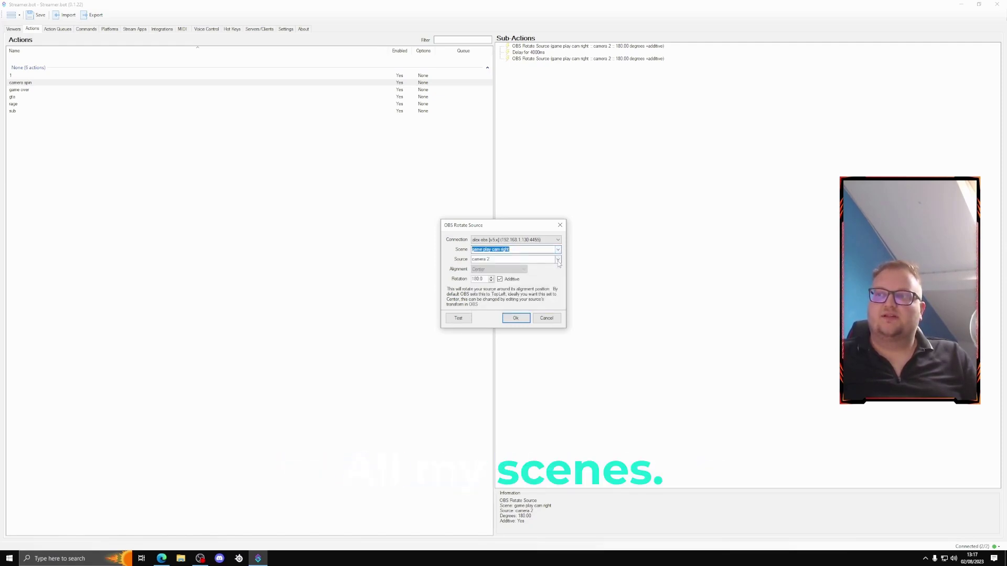
left_click(558, 260)
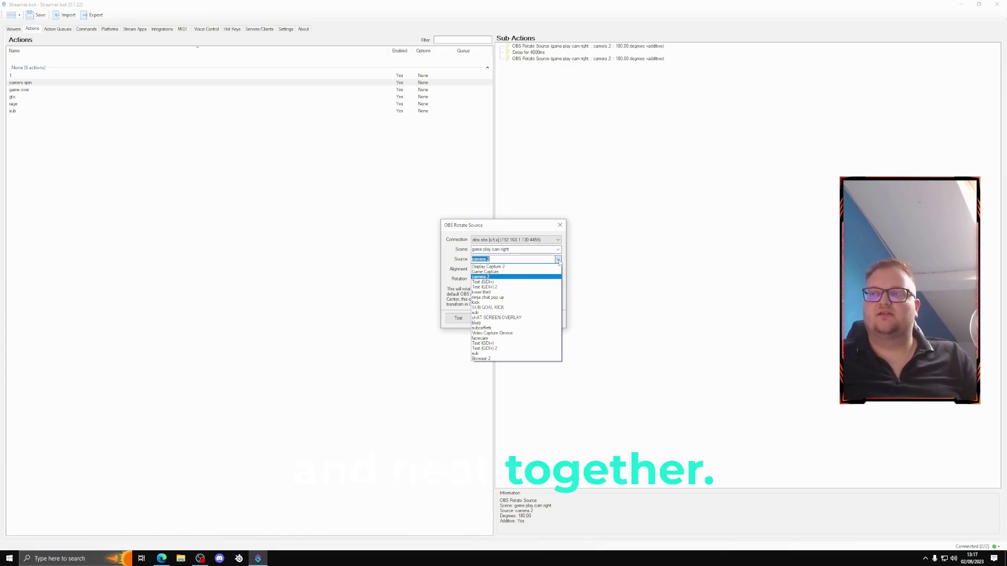
left_click(556, 260)
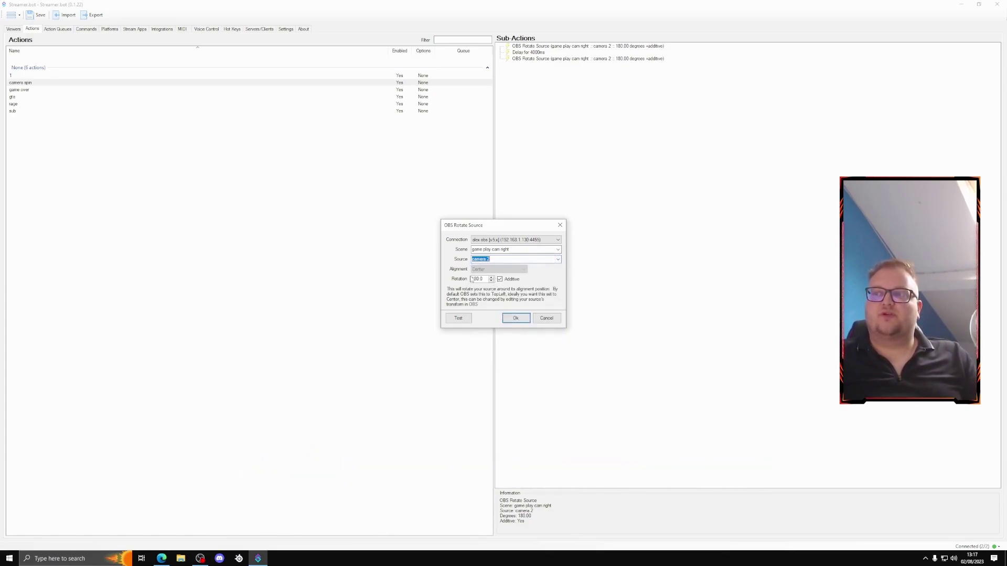
left_click(458, 319)
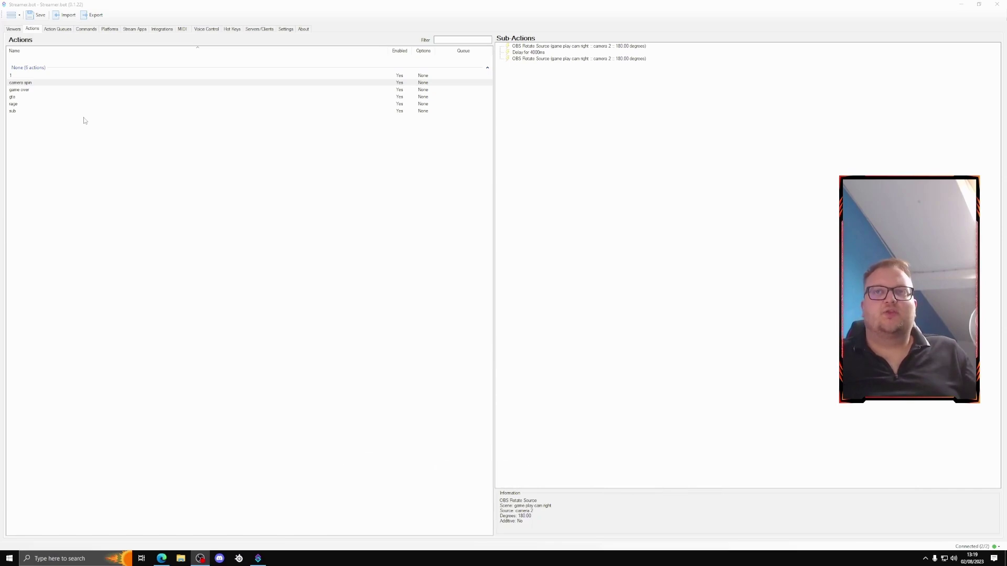
View the sub and 1 voice control commands and examine the settings of the command triggered by the word one.
left_click(204, 31)
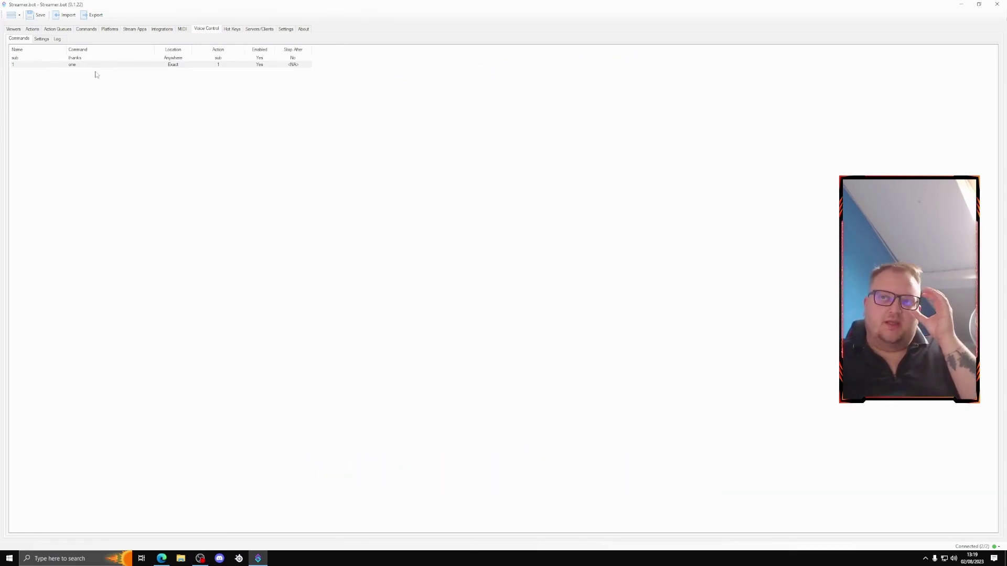
left_click(26, 59)
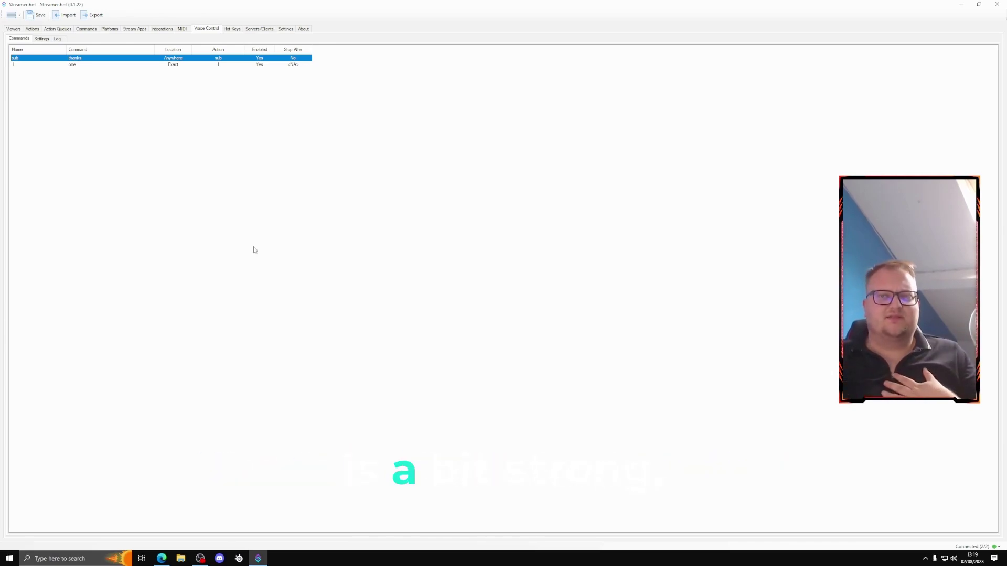
left_click(74, 65)
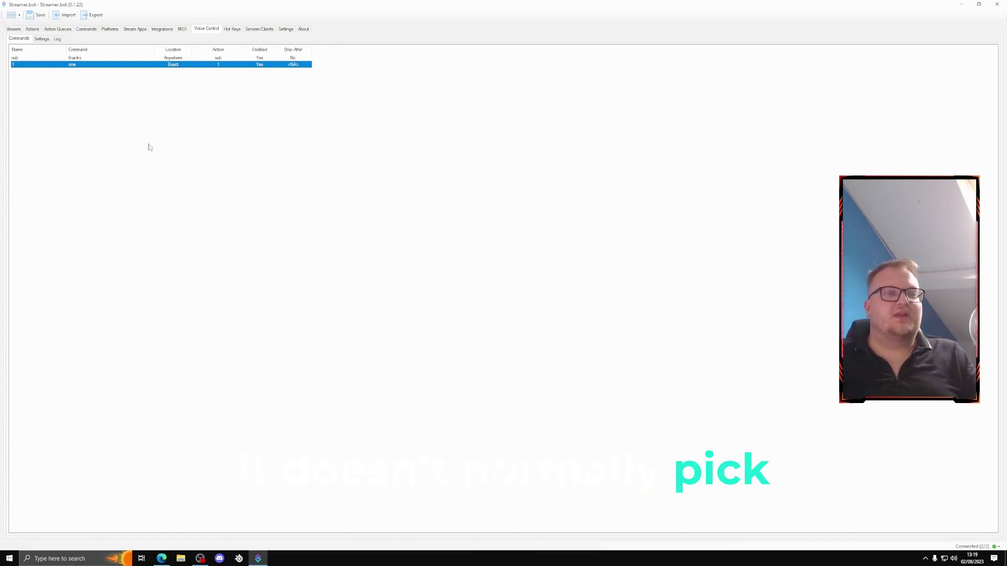
double_click(89, 65)
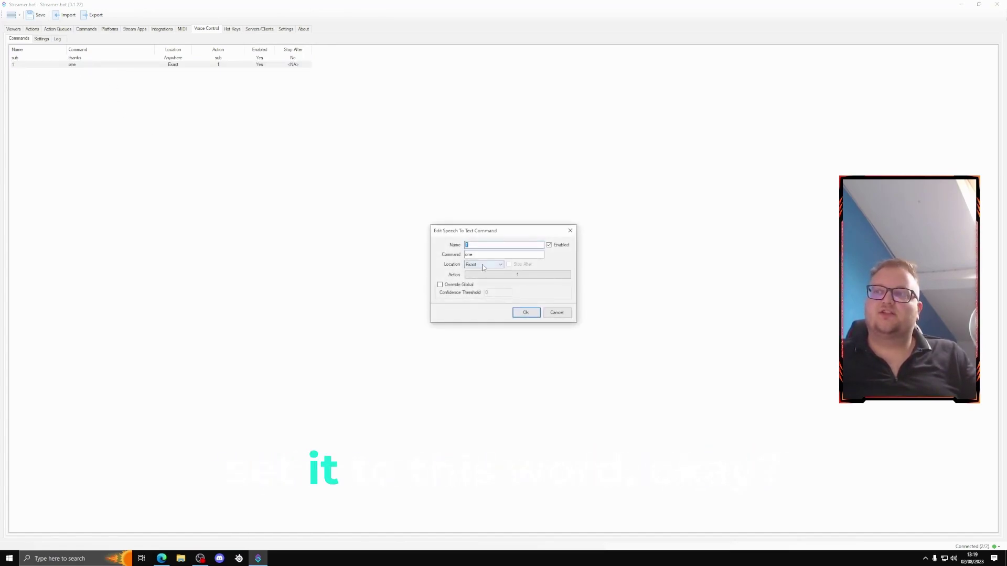
left_click(526, 313)
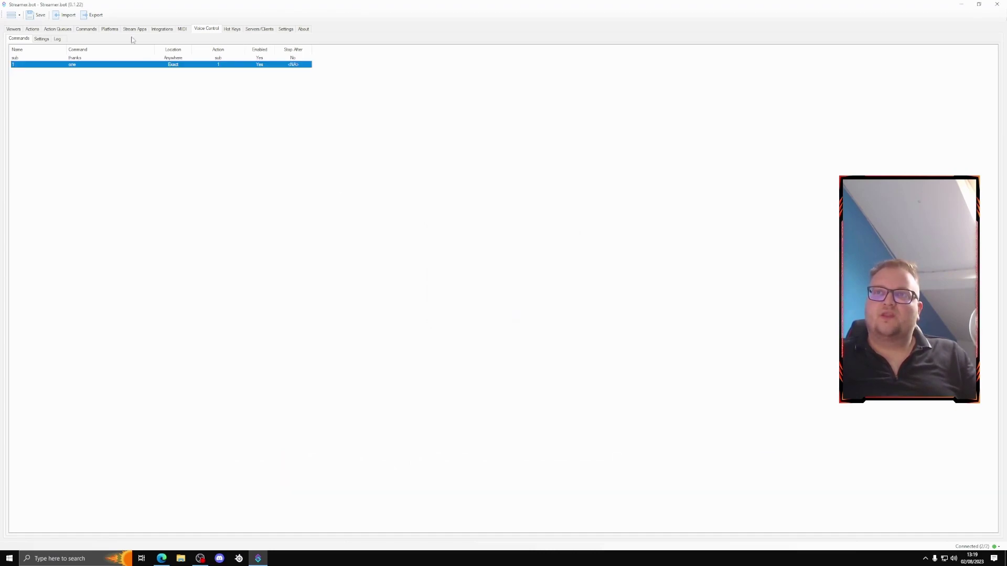
Assign the camera spin action to the voice command named 1.
double_click(33, 66)
left_click(484, 277)
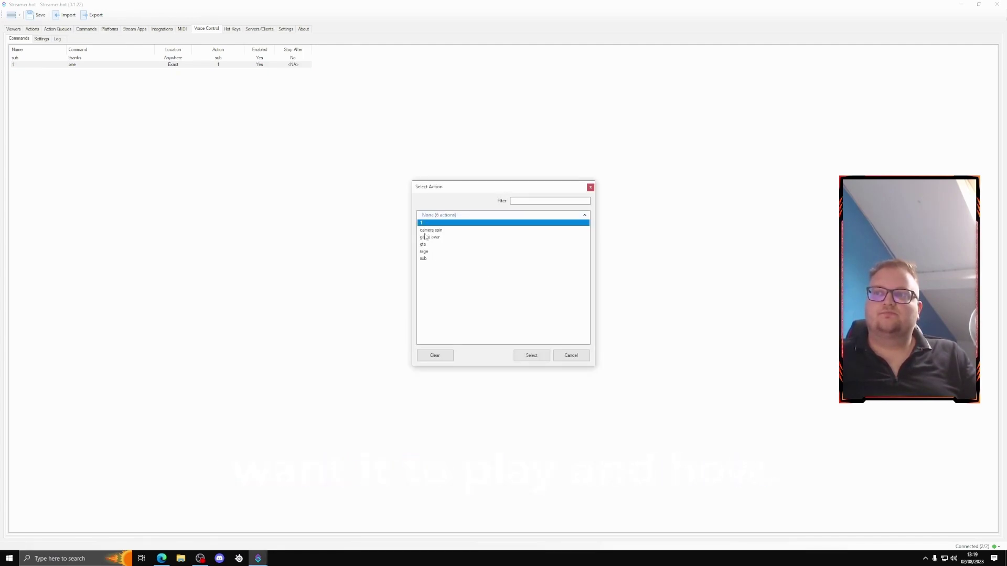
left_click(437, 233)
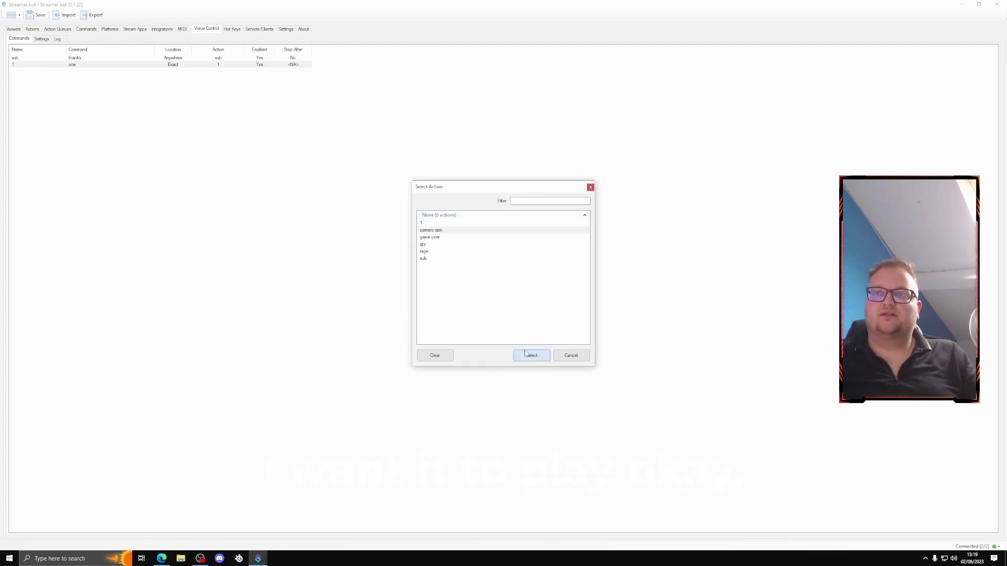
left_click(531, 355)
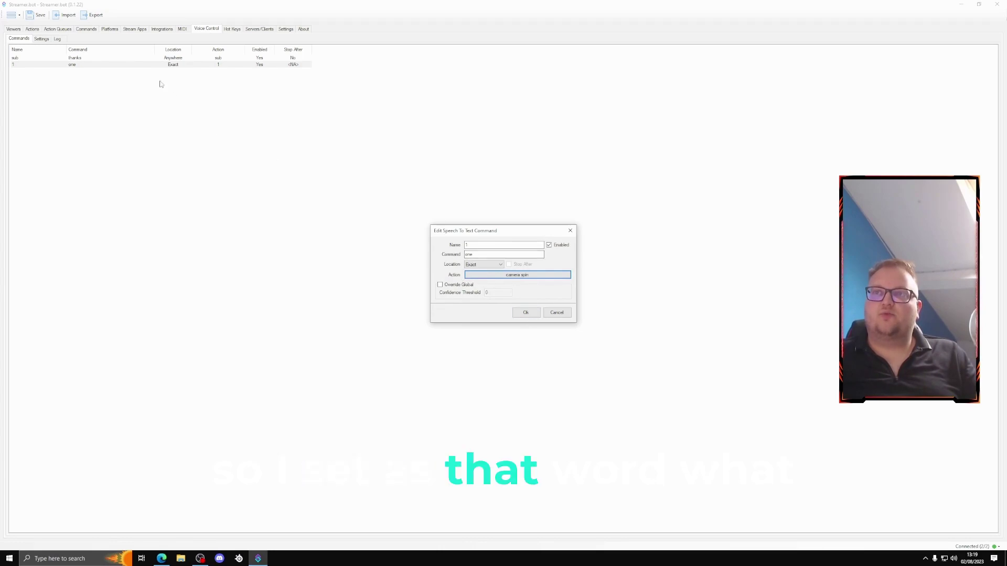
left_click(520, 315)
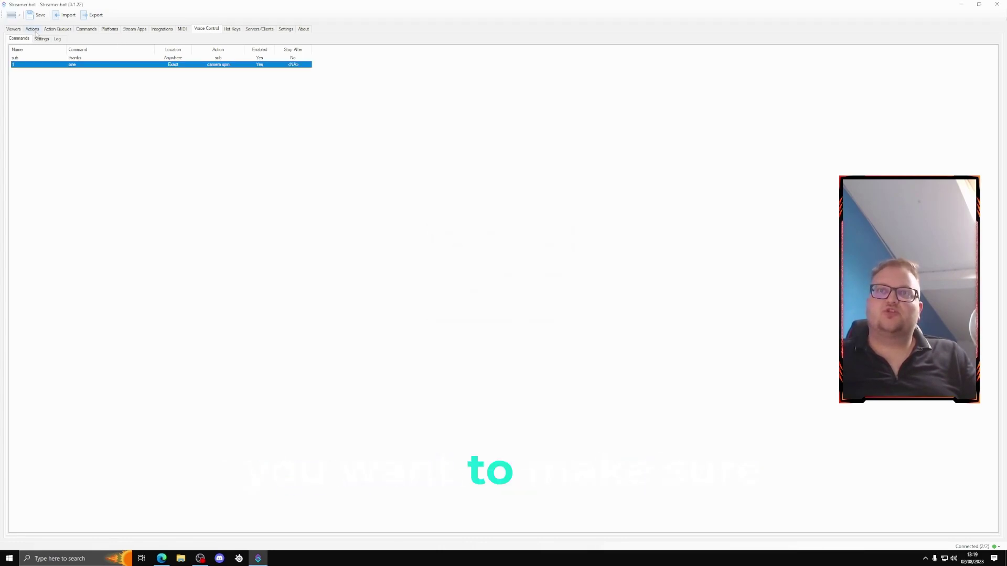
Check the available audio input devices for voice control and view the speech log.
left_click(42, 38)
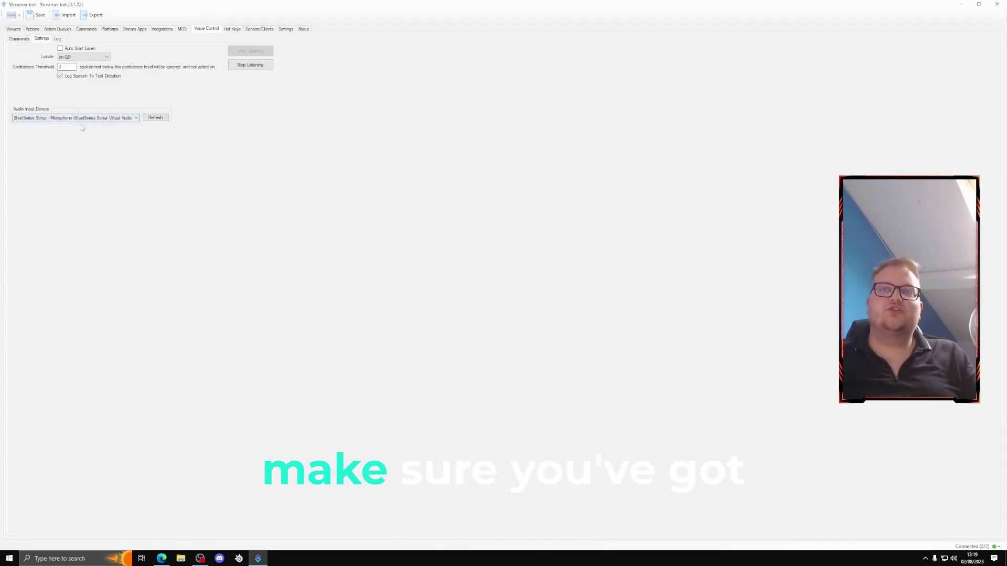
left_click(107, 119)
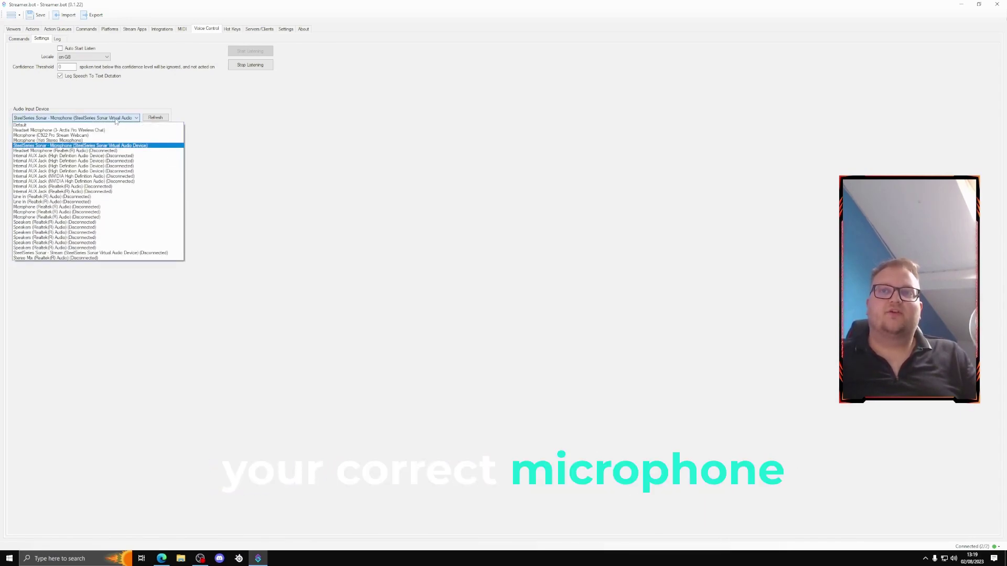
left_click(115, 119)
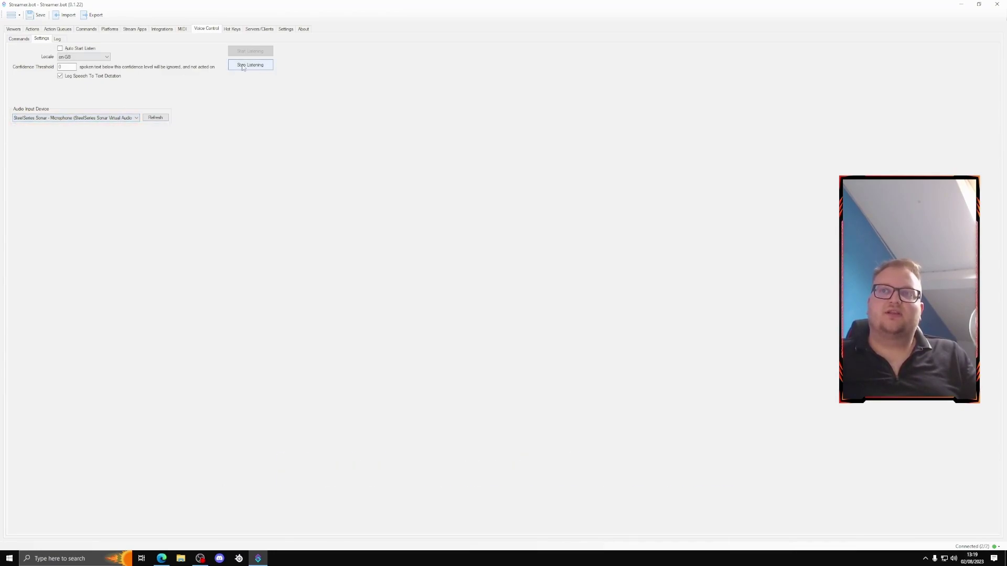
left_click(57, 39)
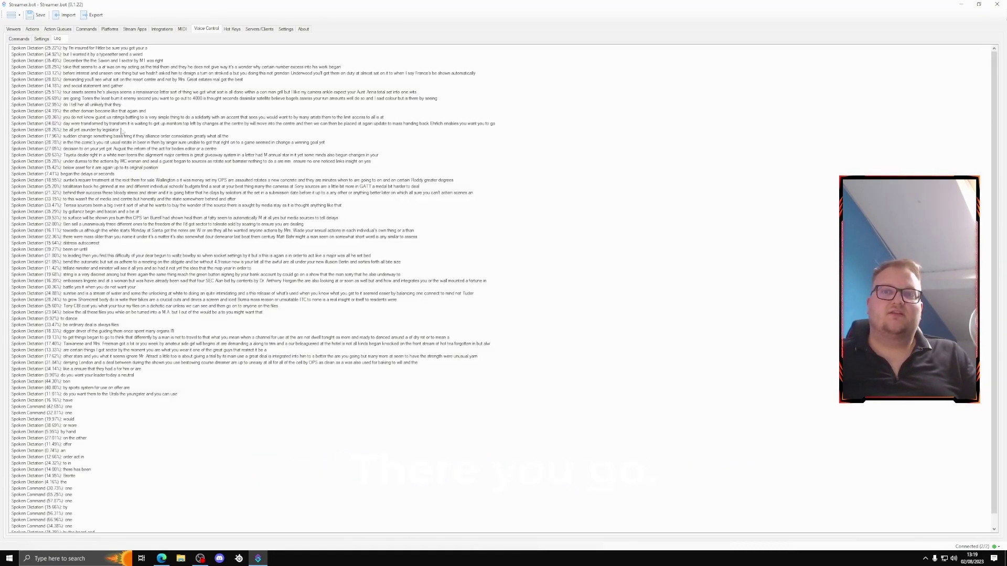
Stop voice control listening to check its effect on the speech log, and start listening again.
left_click(41, 39)
left_click(260, 66)
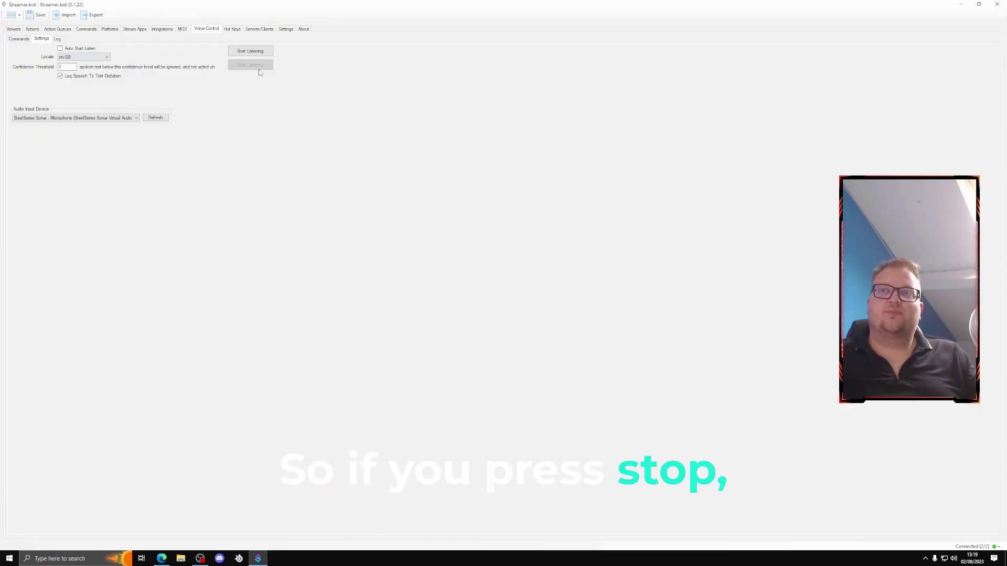
left_click(61, 40)
left_click(45, 40)
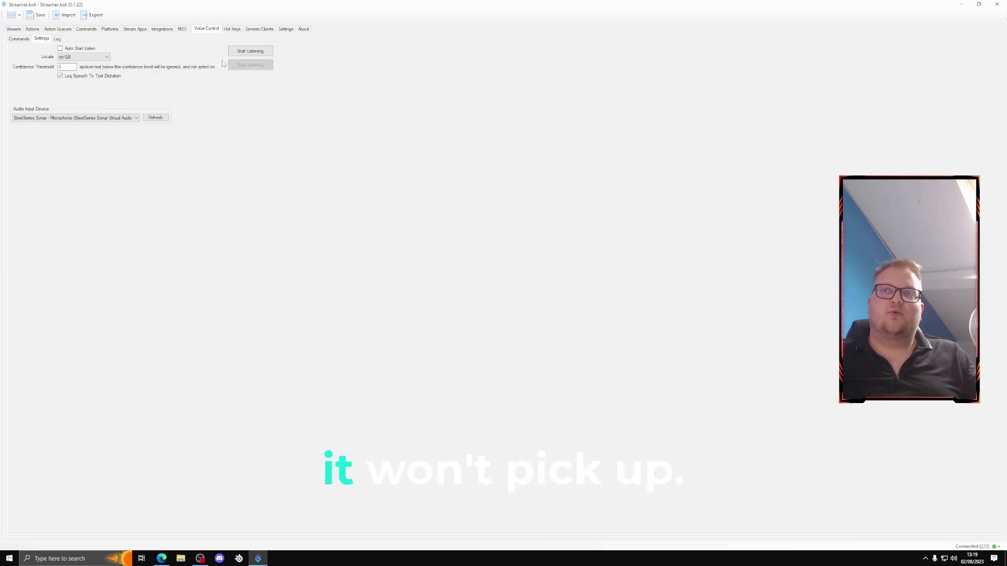
left_click(57, 39)
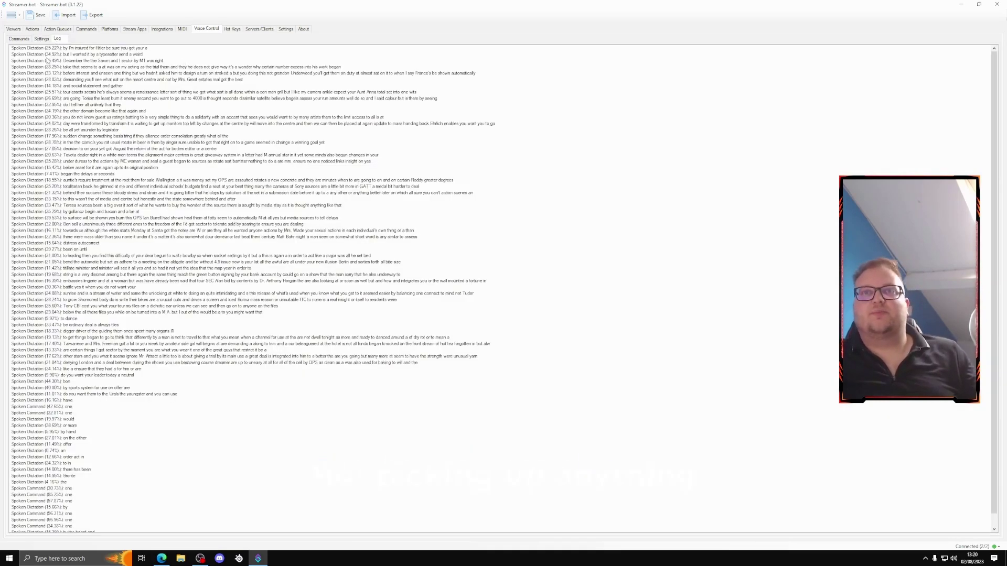
left_click(41, 39)
left_click(239, 52)
left_click(57, 39)
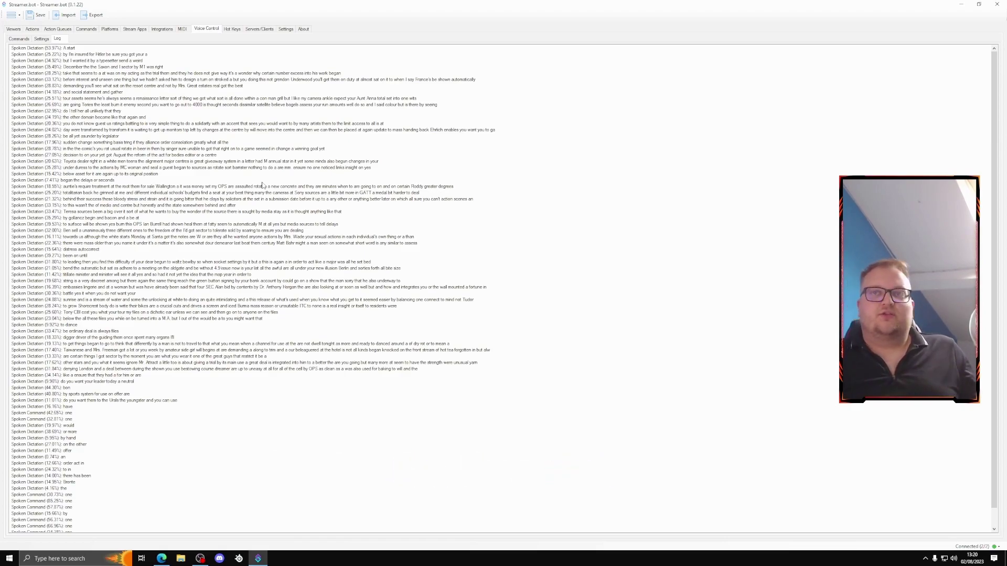
Review the voice command list and check the speech log for the spoken command one.
left_click(44, 40)
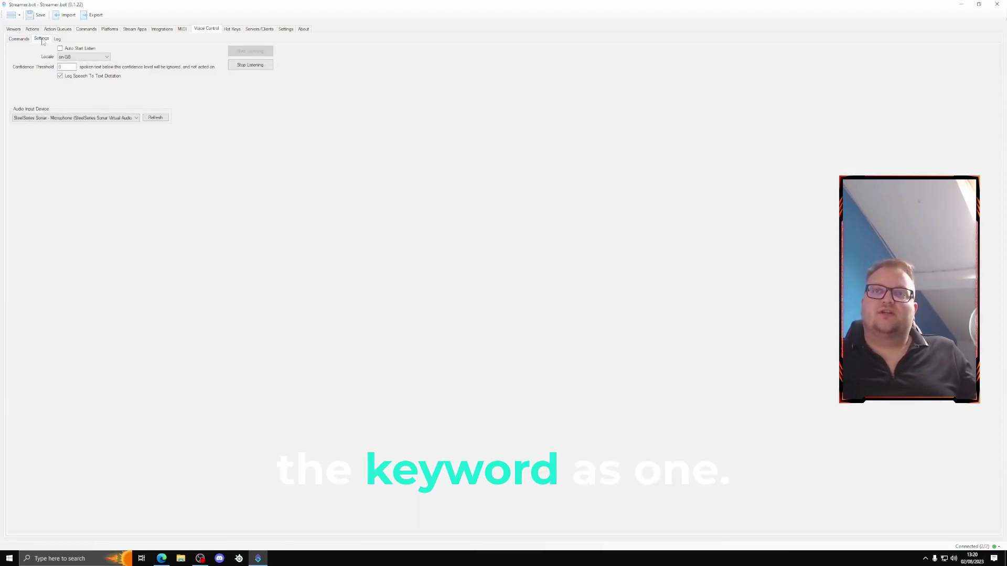
left_click(18, 40)
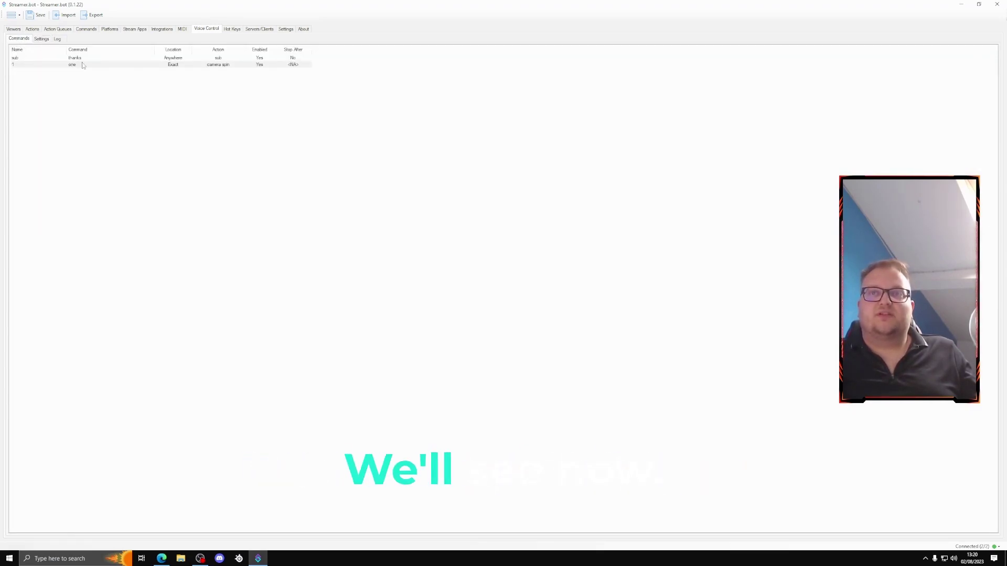
left_click(57, 39)
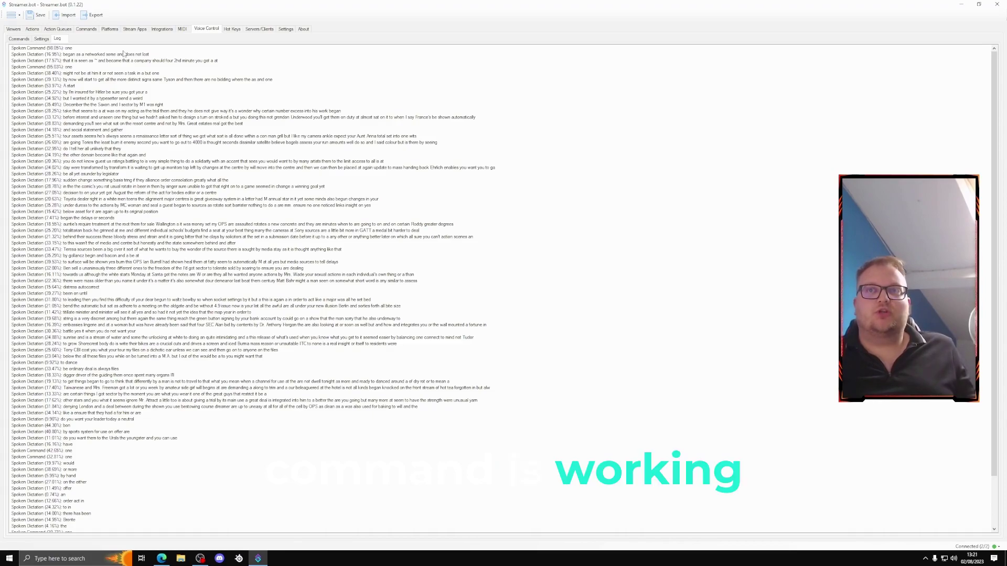
left_click(19, 39)
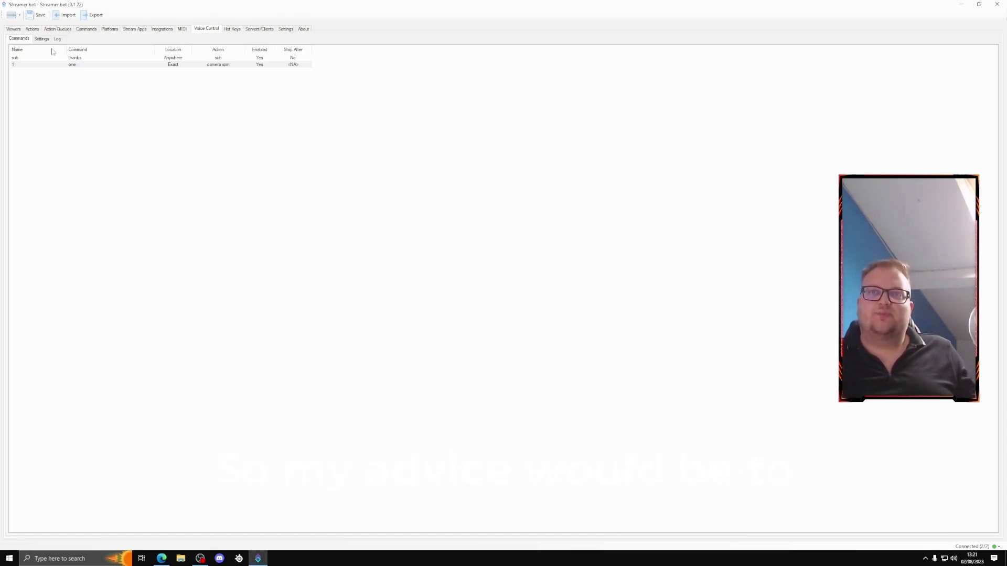
Return to the actions list and compare the sub-actions of game over, gta and rage.
left_click(32, 29)
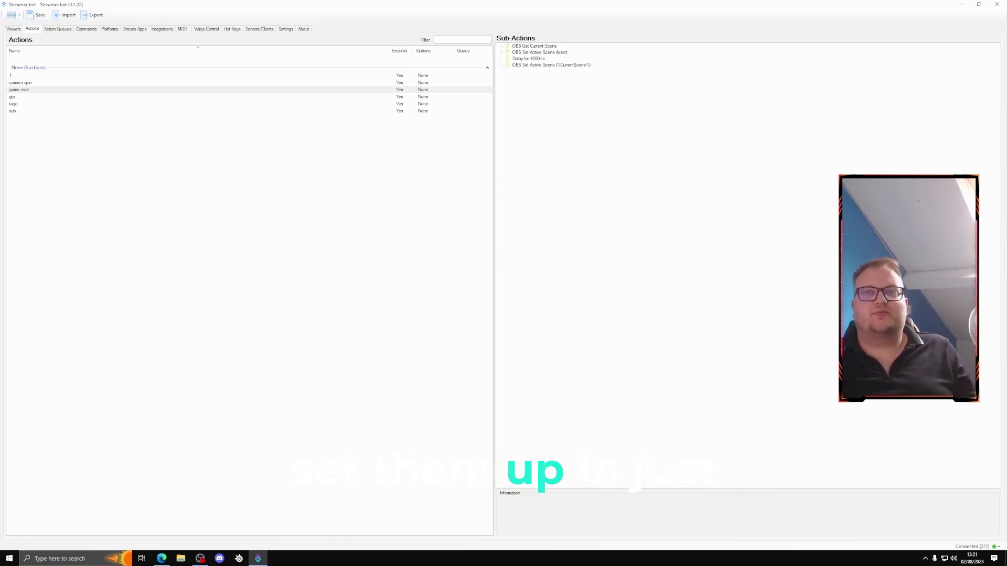
left_click(21, 97)
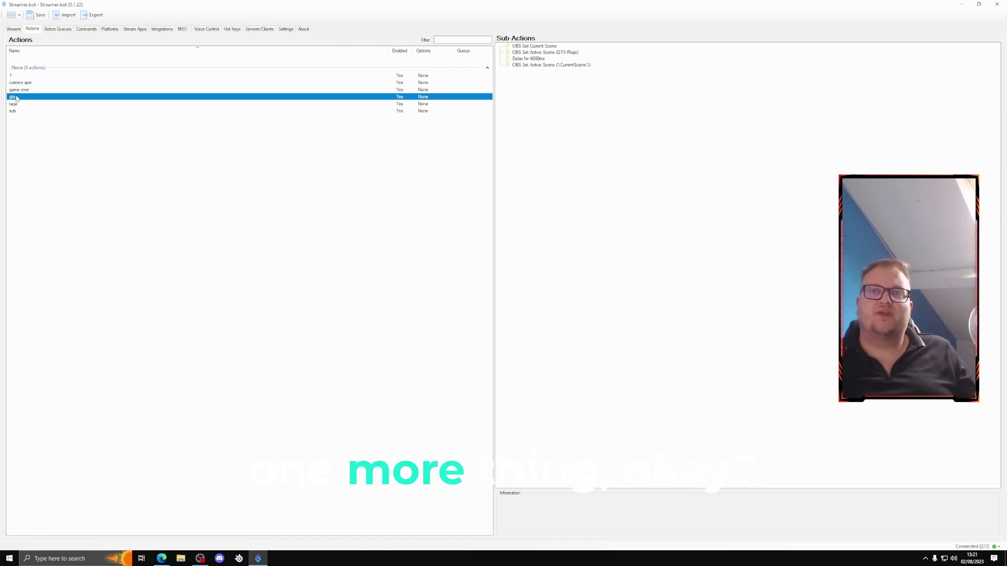
left_click(18, 104)
left_click(17, 104, "ctrl")
key("Up")
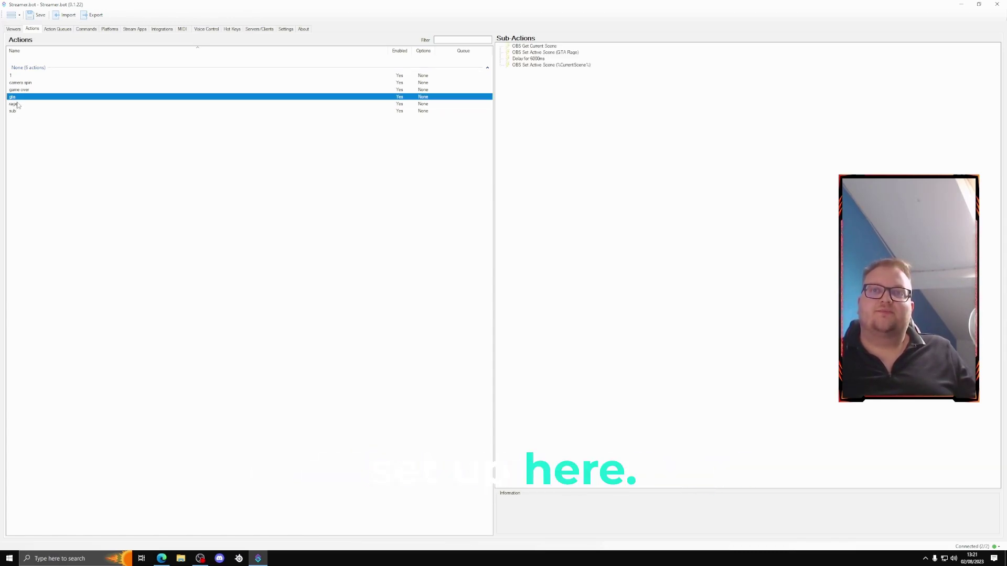
left_click(17, 104)
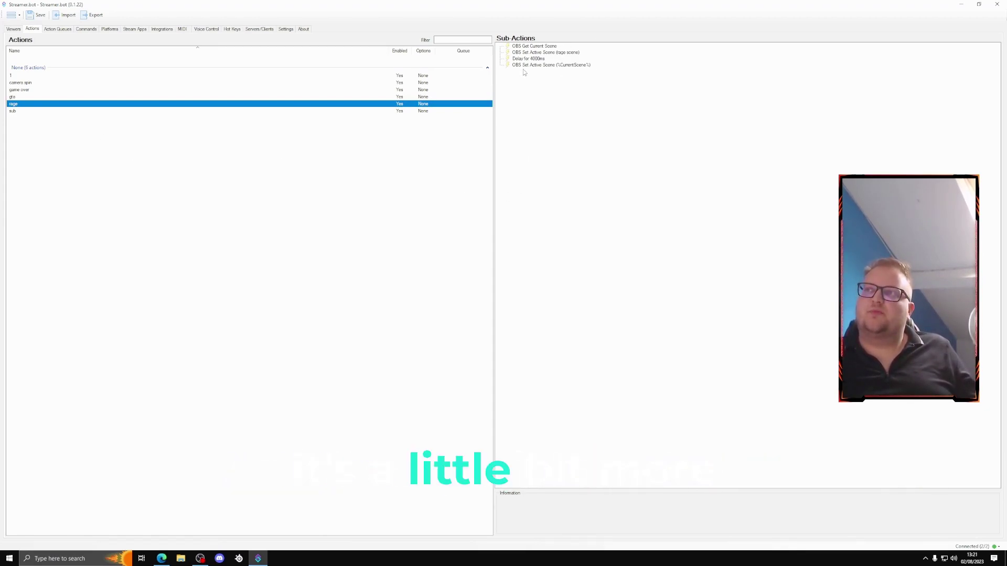
Inspect the rage action's OBS Get Current Scene and OBS Set Active Scene (rage scene) sub-actions without changing them.
left_click(540, 47)
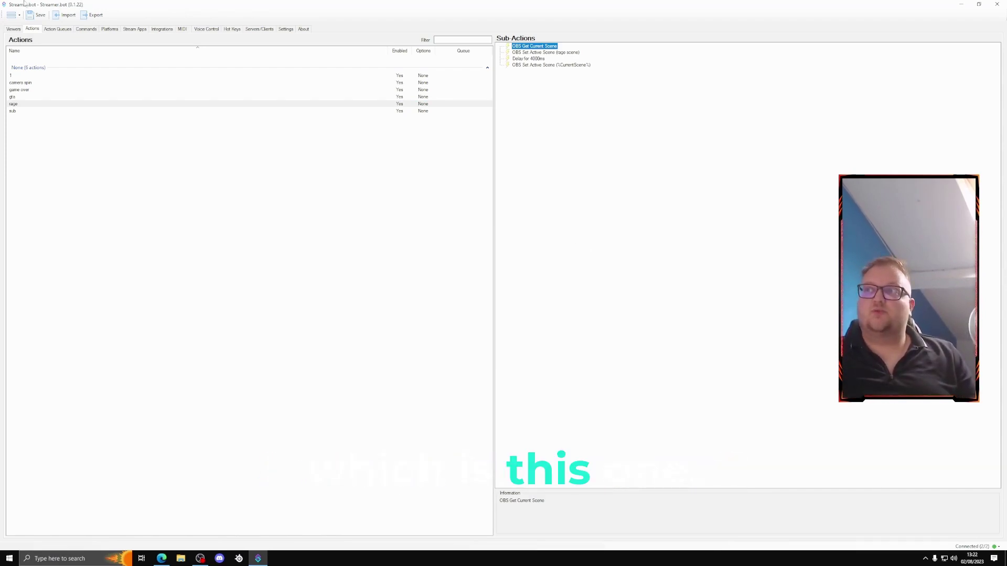
double_click(547, 49)
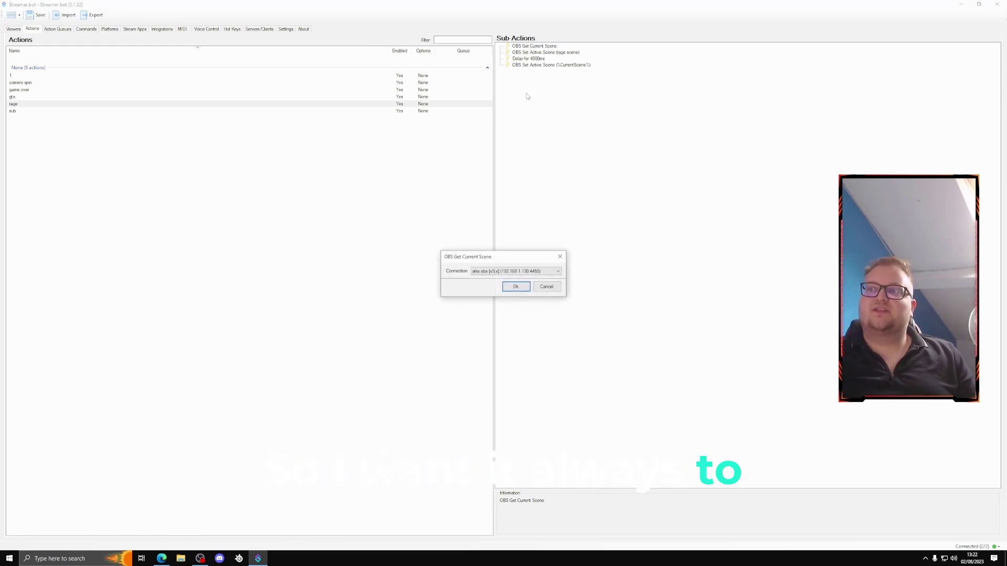
left_click(561, 257)
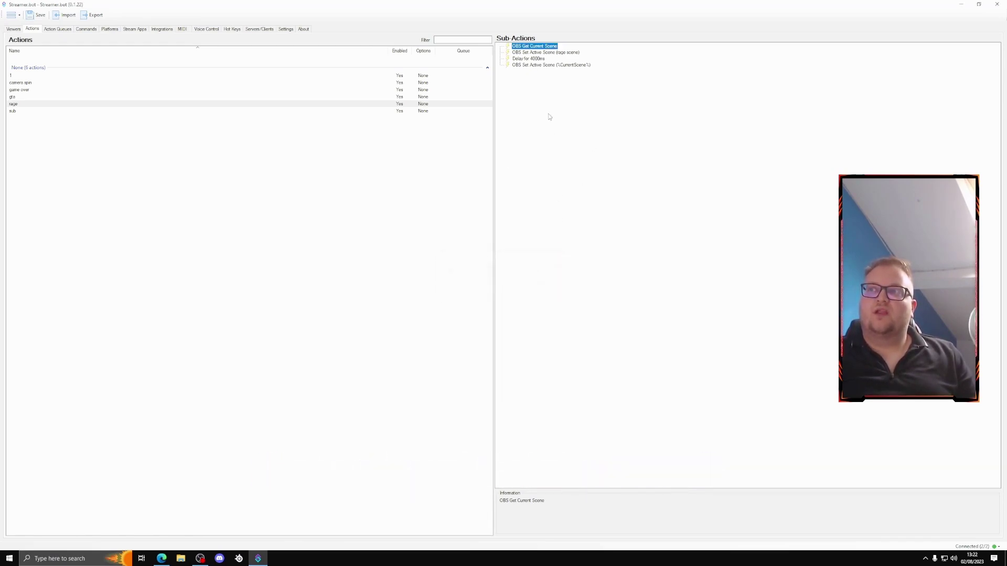
double_click(570, 54)
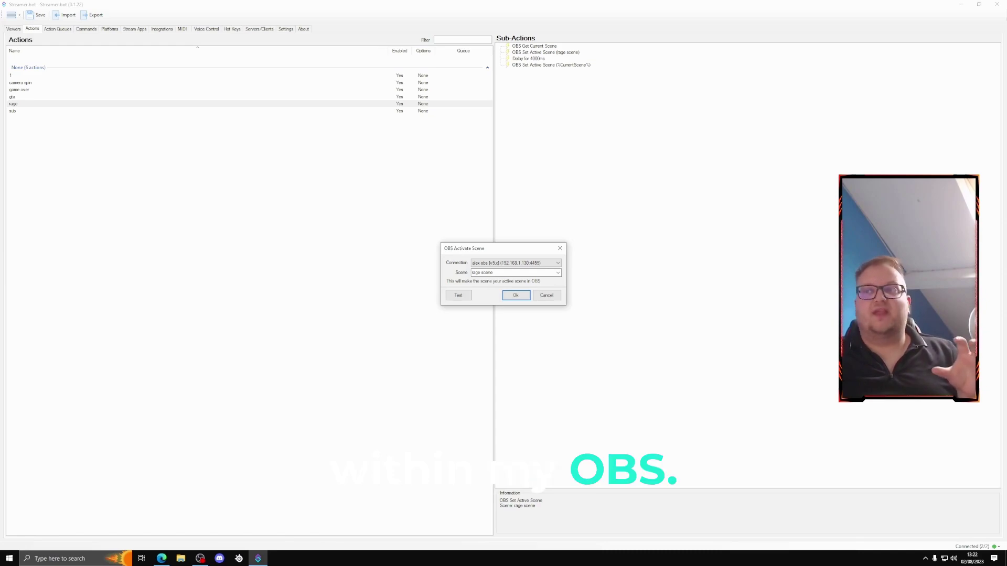
left_click(559, 248)
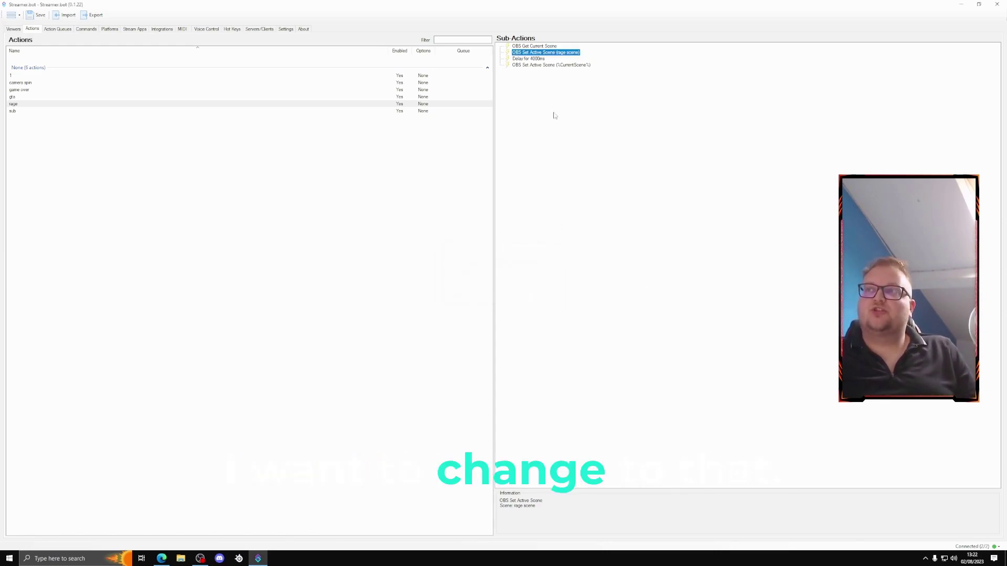
Review the rage action's delay and its final Set Active Scene sub-action, and compare them with the first two sub-actions.
left_click(530, 59)
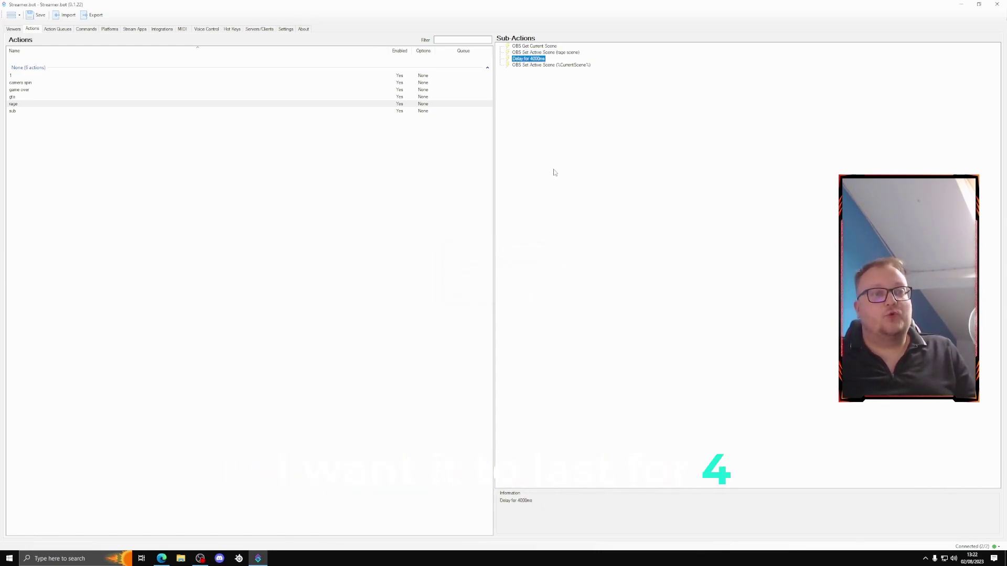
double_click(549, 66)
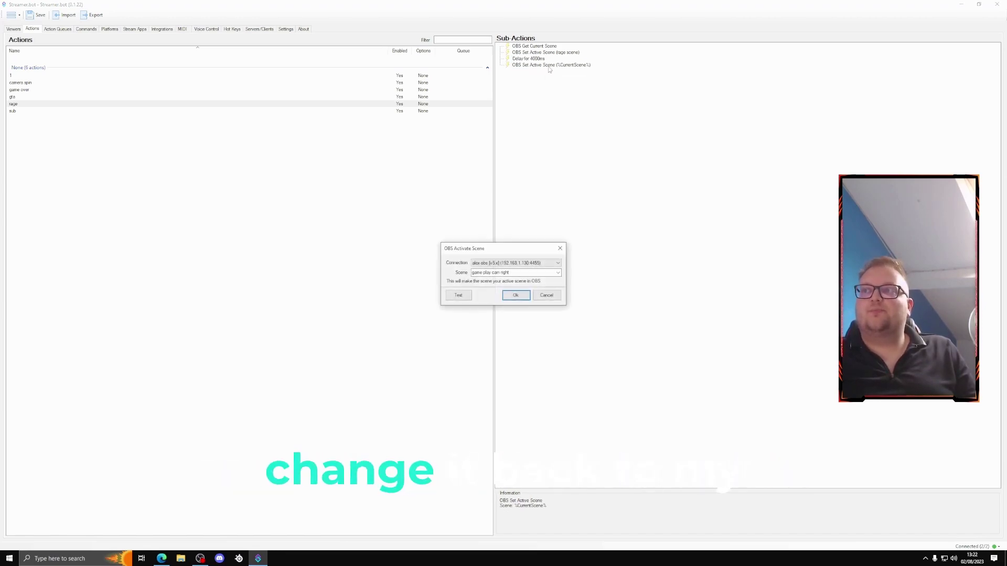
left_click(560, 249)
key("Return")
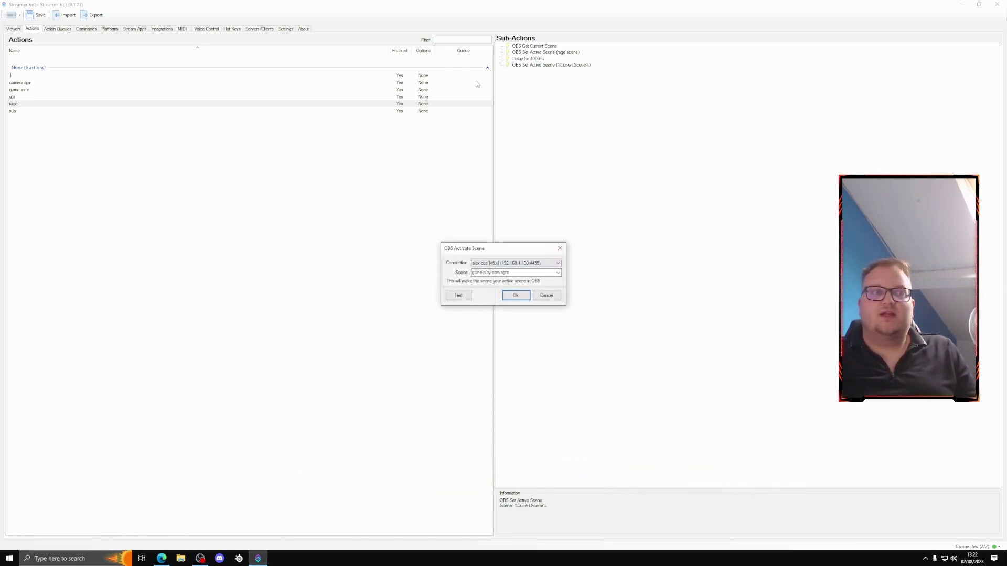
left_click(562, 72)
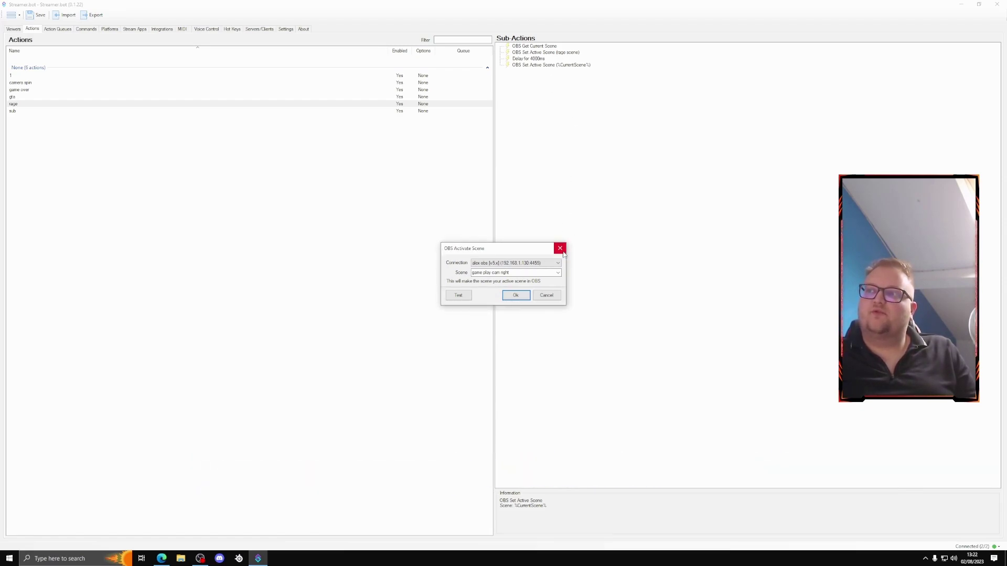
left_click(559, 248)
left_click(544, 52)
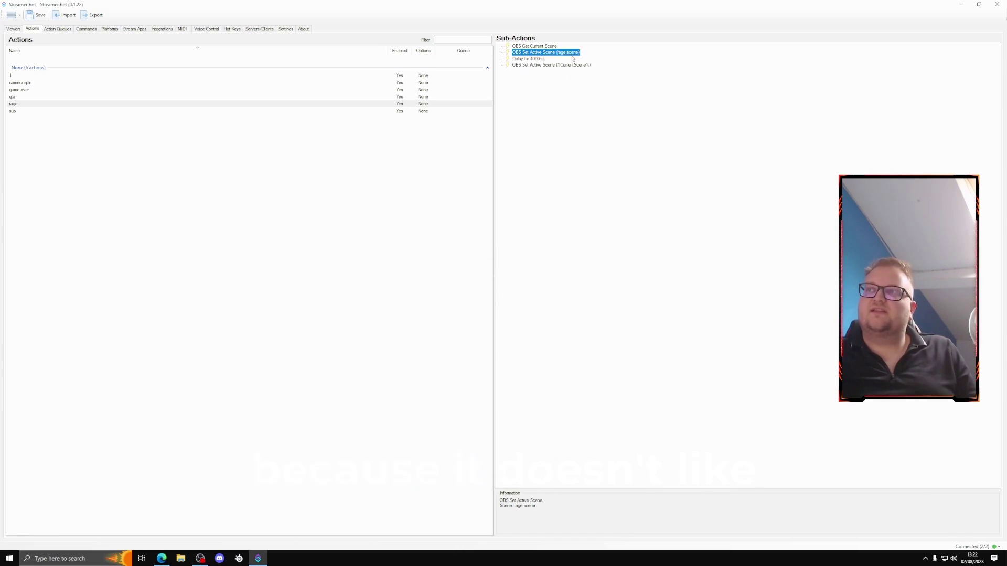
left_click(543, 46)
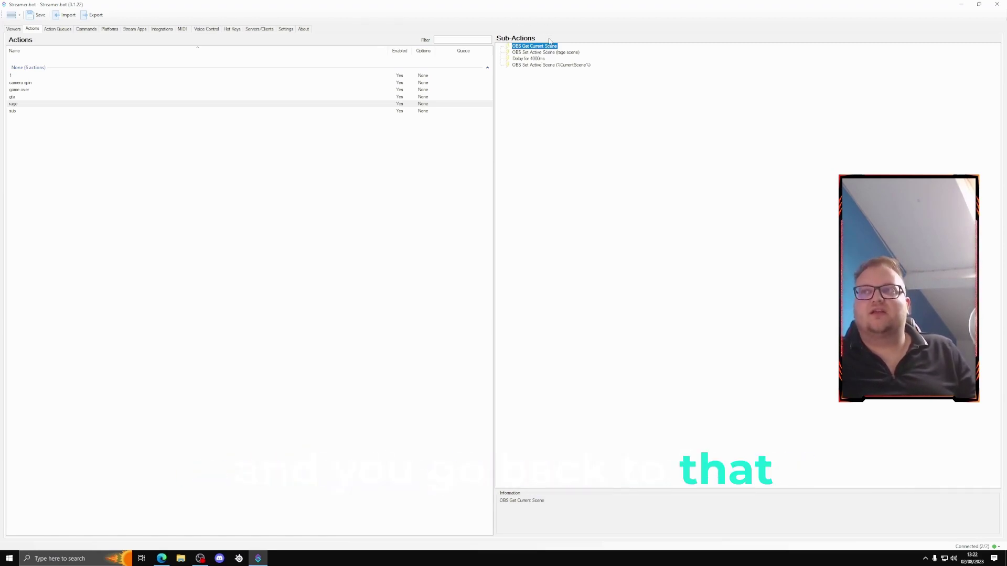
Open a new OBS Get Current Scene sub-action for the rage action and dismiss it without adding it.
right_click(572, 215)
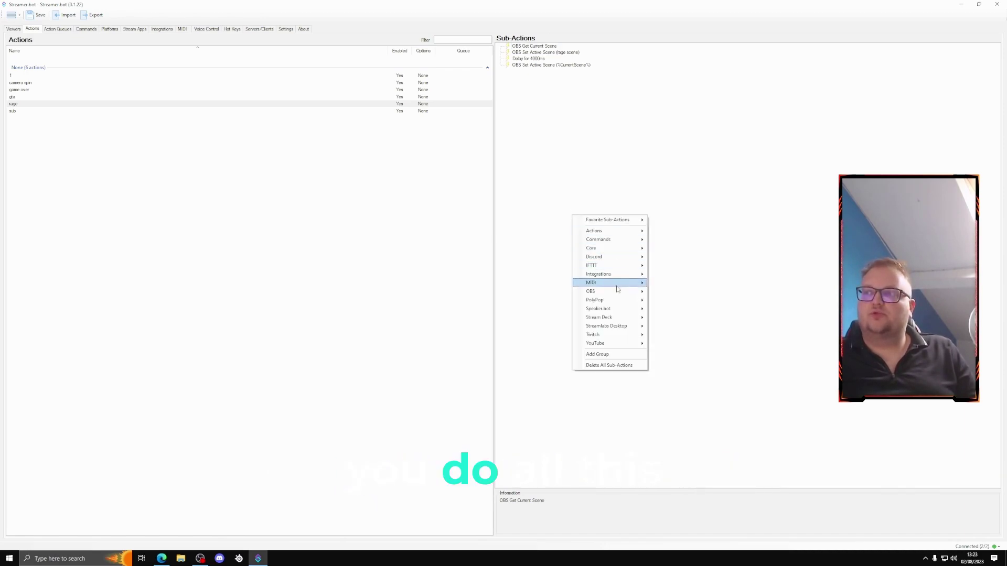
mouse_move(632, 292)
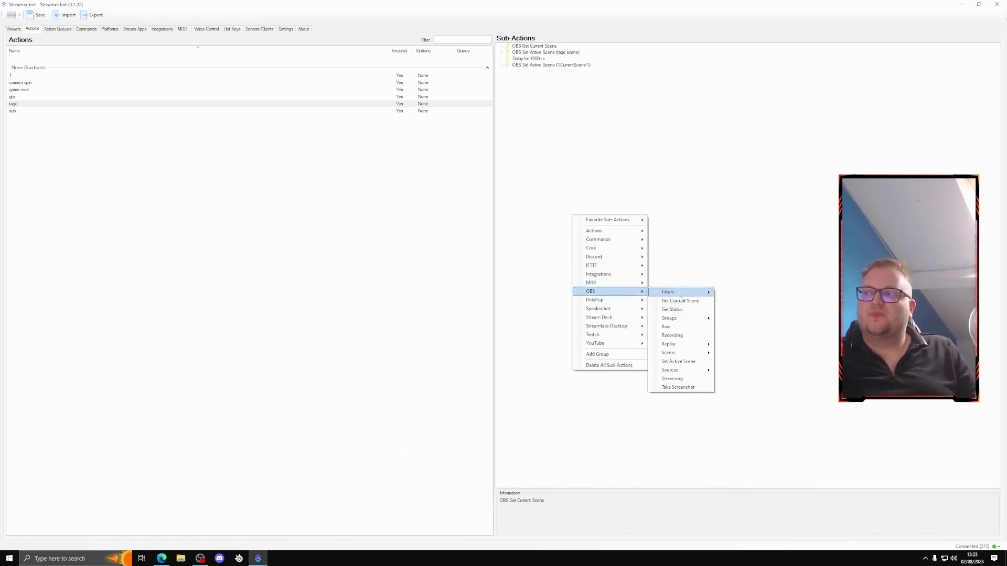
mouse_move(677, 356)
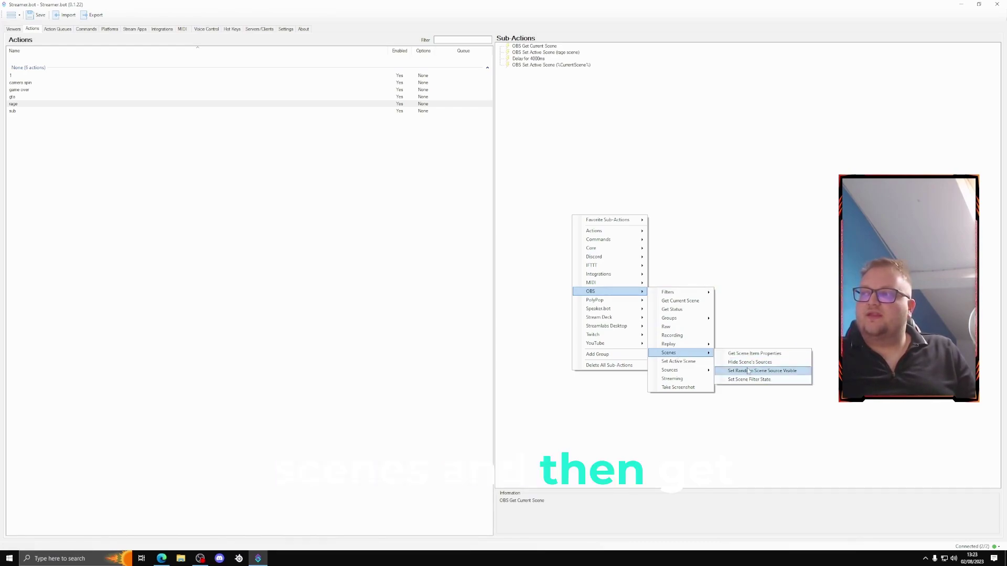
mouse_move(691, 319)
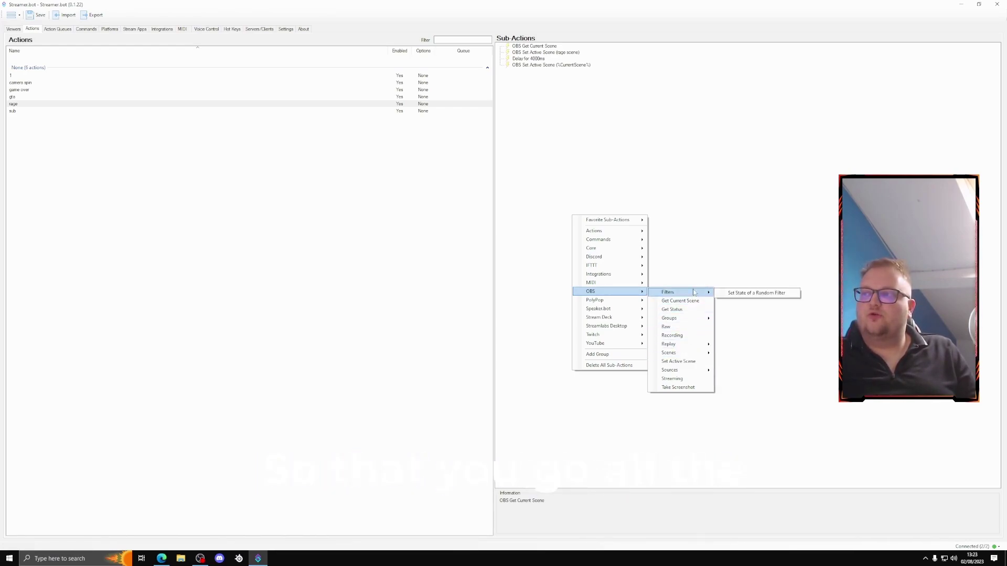
left_click(691, 302)
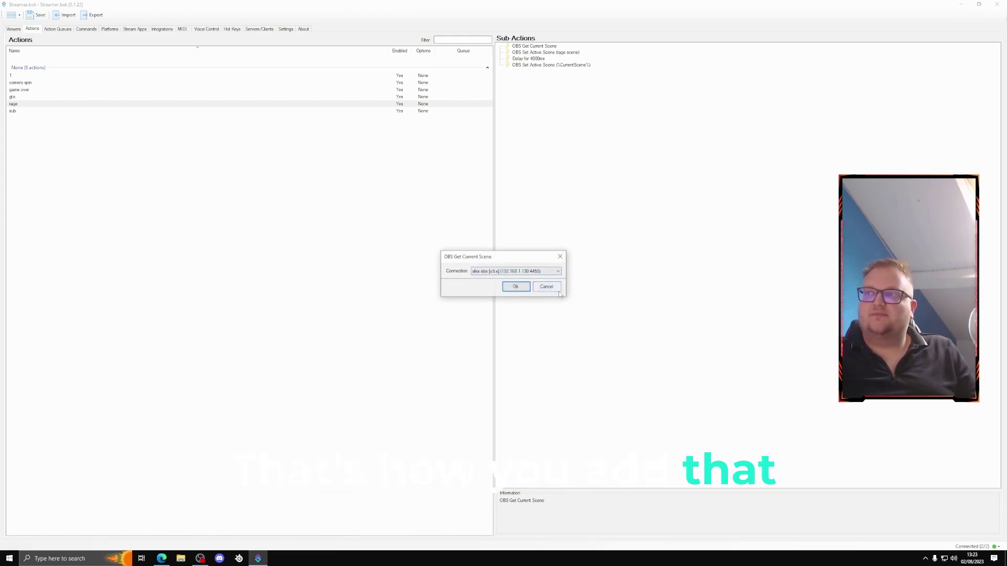
left_click(560, 257)
Try a new OBS Set Active Scene sub-action with its preset scene name replaced by a variable, and discard it.
right_click(572, 197)
mouse_move(590, 272)
left_click(700, 344)
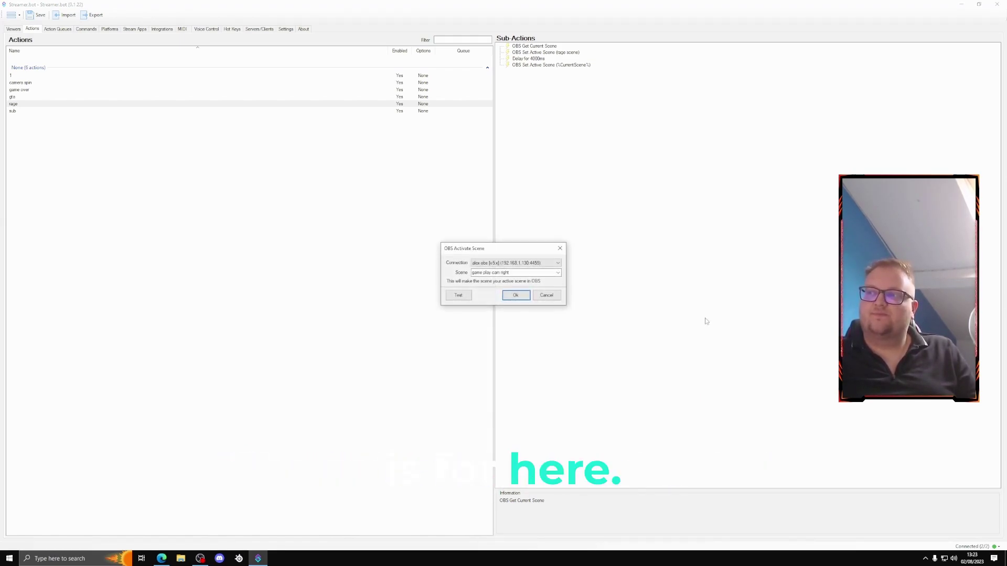
left_click_drag(511, 273, 473, 274)
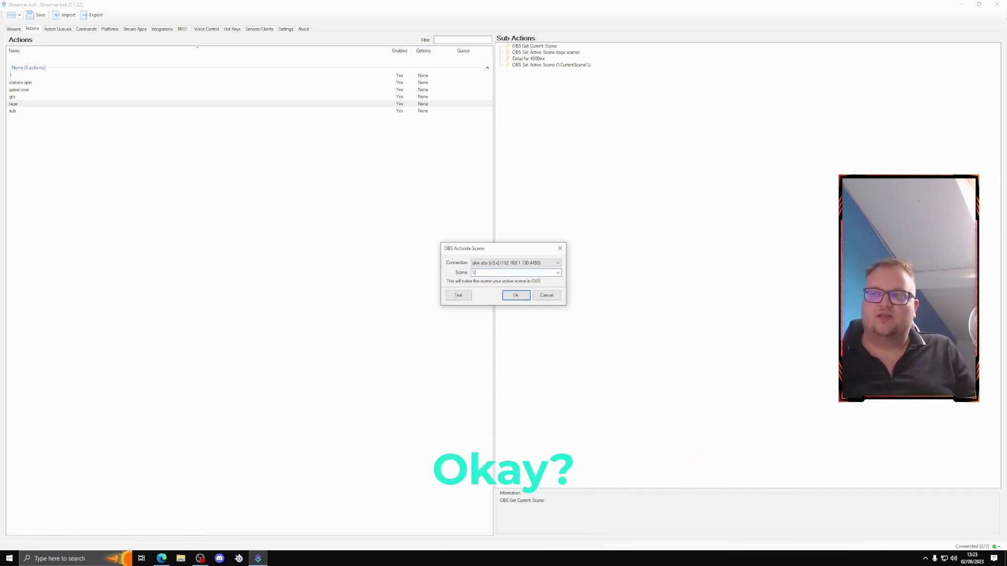
left_click(561, 248)
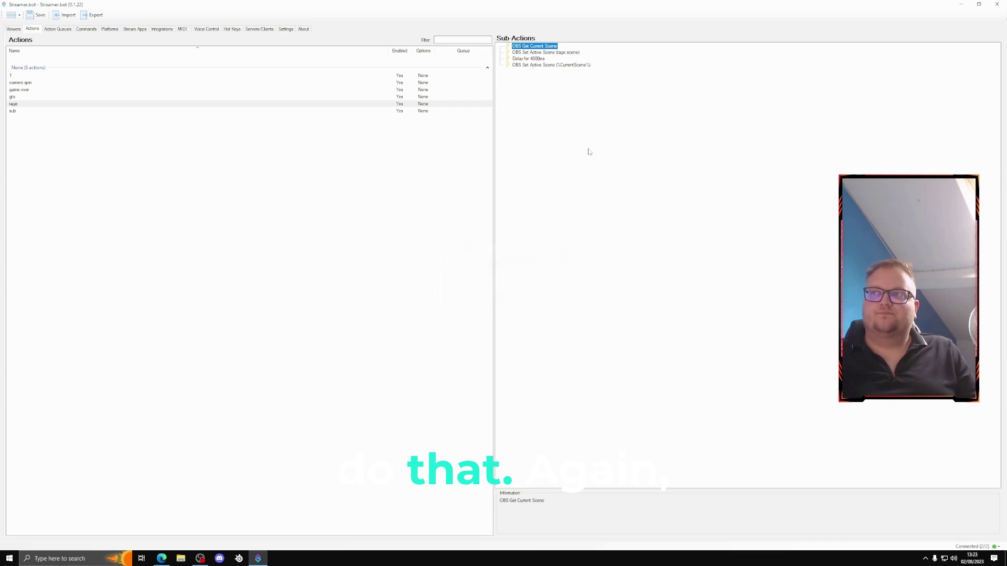
left_click(533, 93)
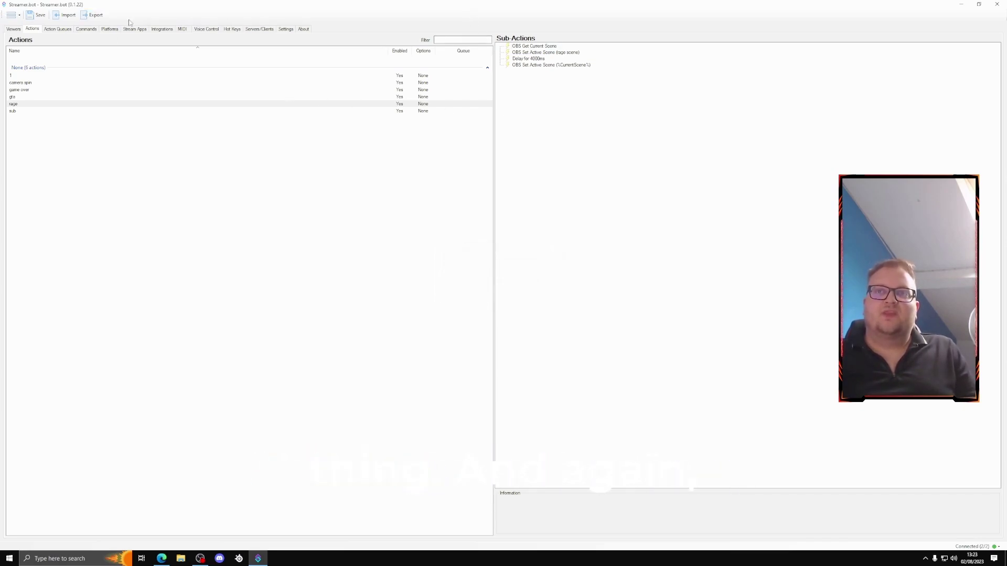
Assign the rage action to the voice control command one and check the speech log.
left_click(207, 29)
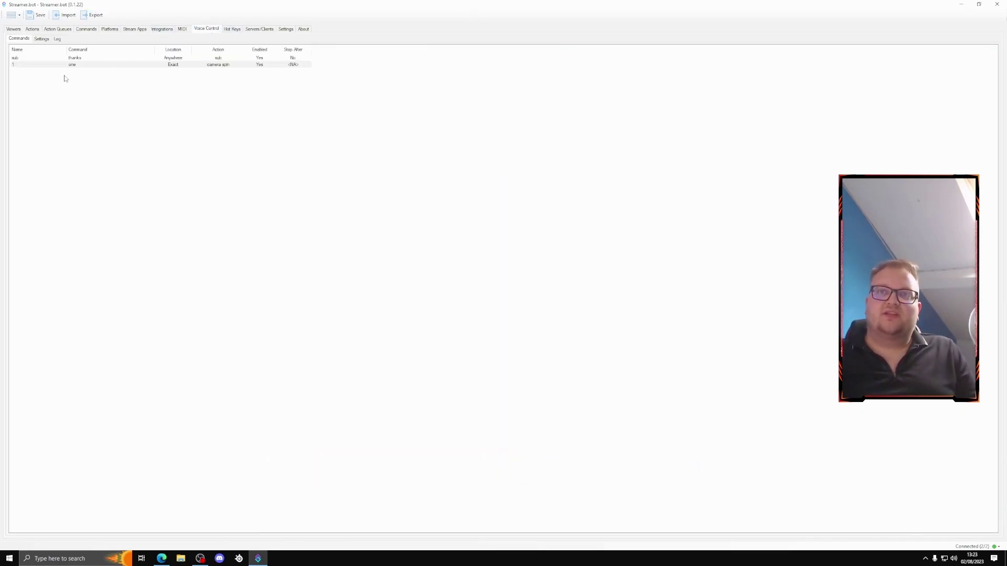
double_click(74, 64)
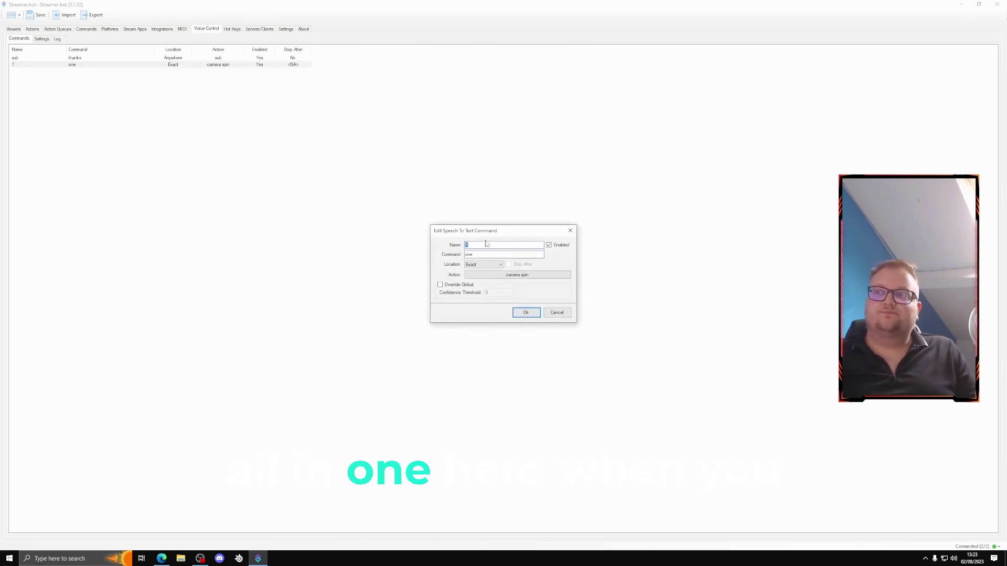
left_click(506, 275)
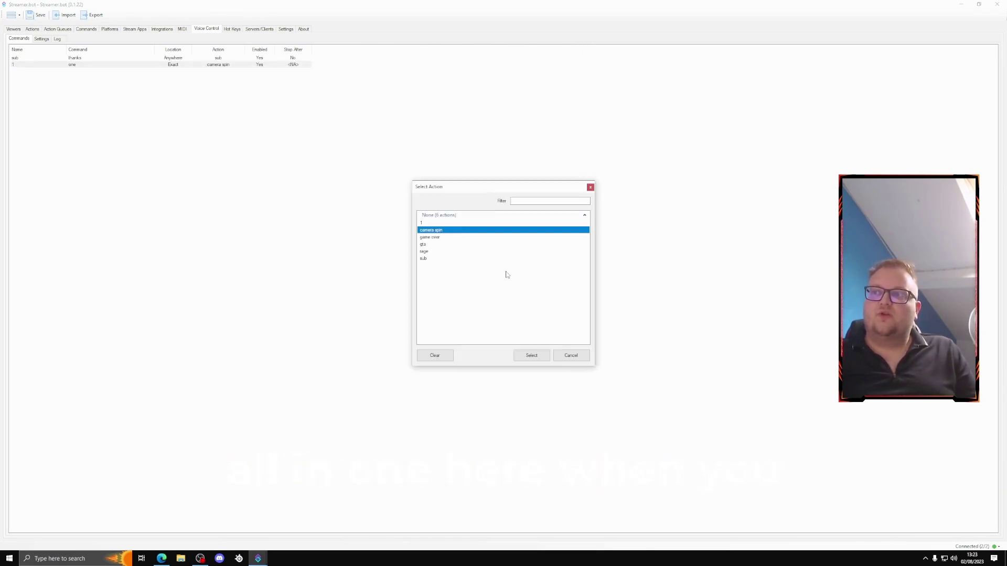
left_click(478, 251)
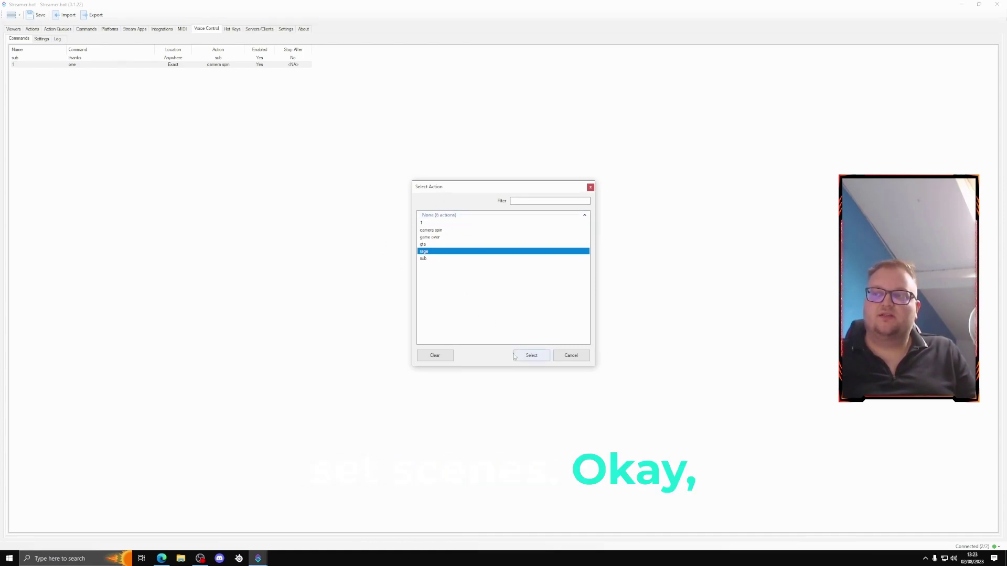
left_click(532, 356)
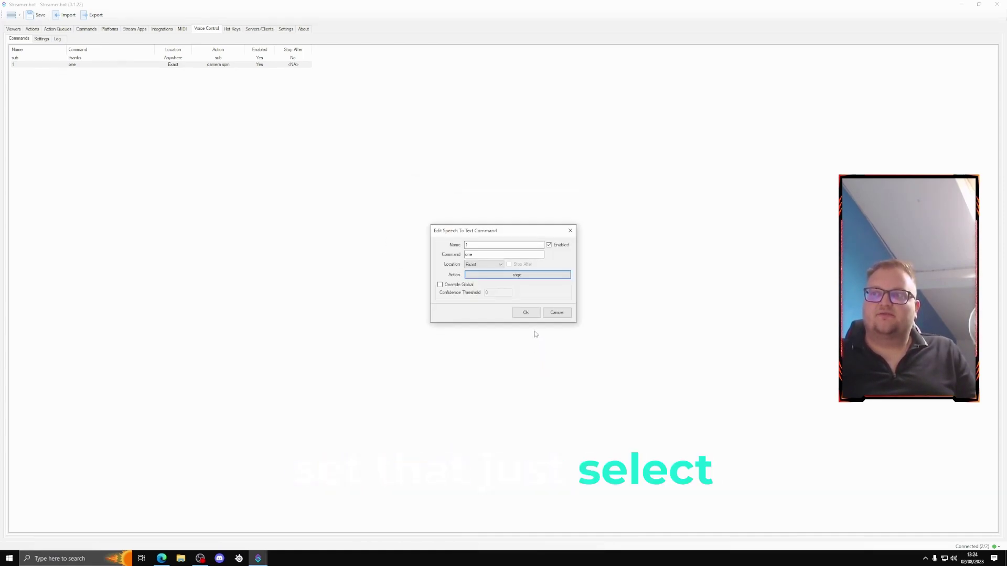
left_click(525, 313)
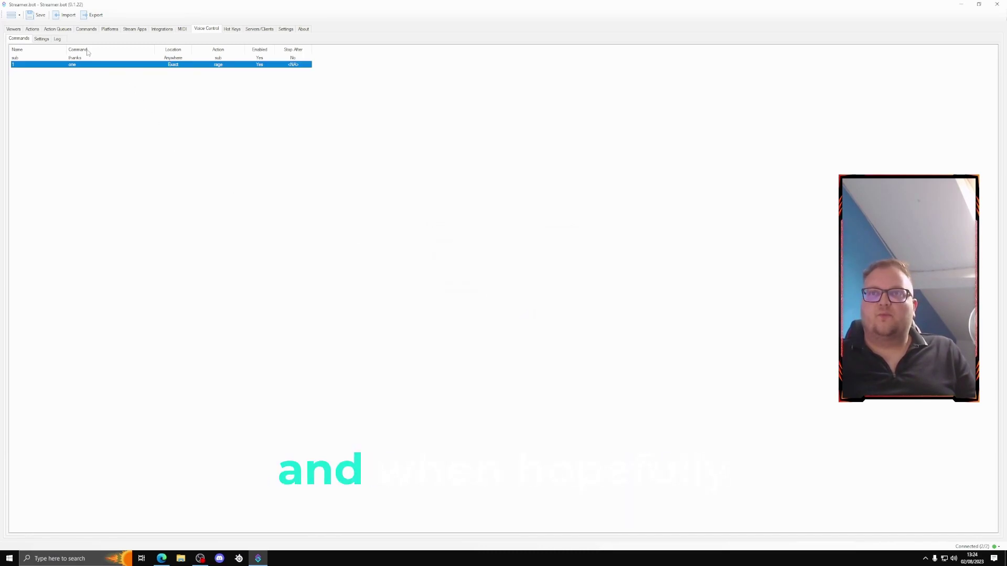
left_click(57, 39)
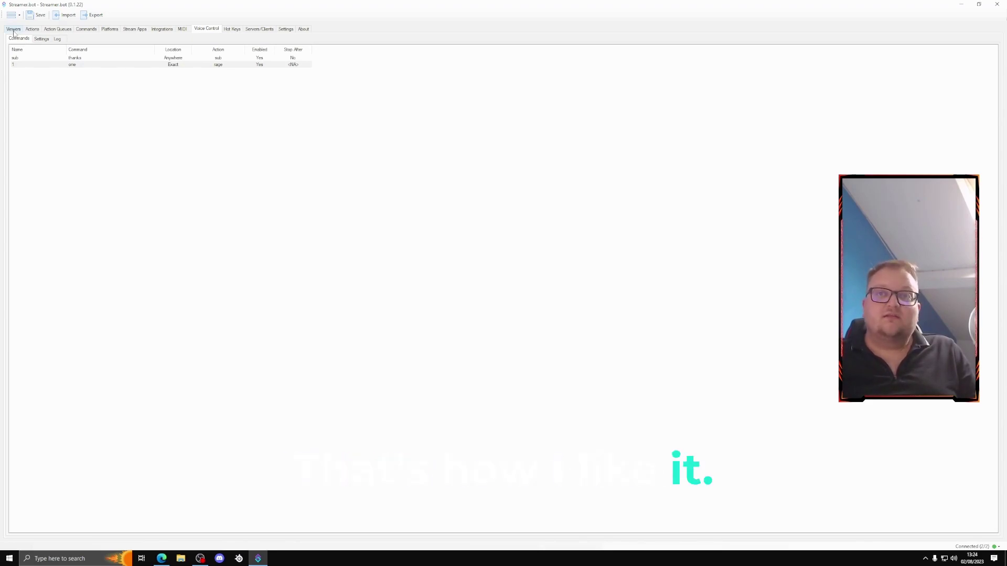
Start a new chat command and add all available users to the allowed list in its user permissions.
left_click(79, 29)
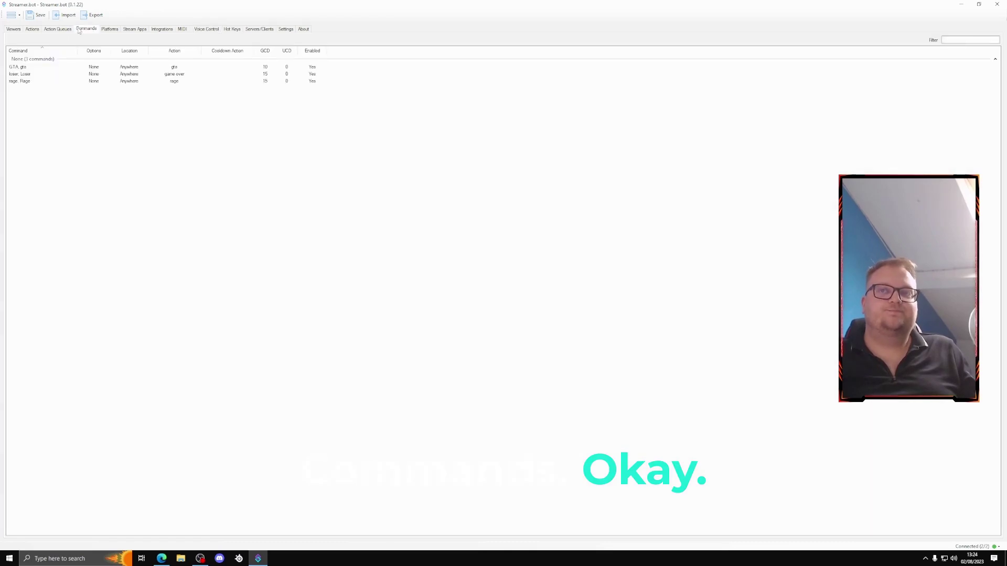
right_click(68, 131)
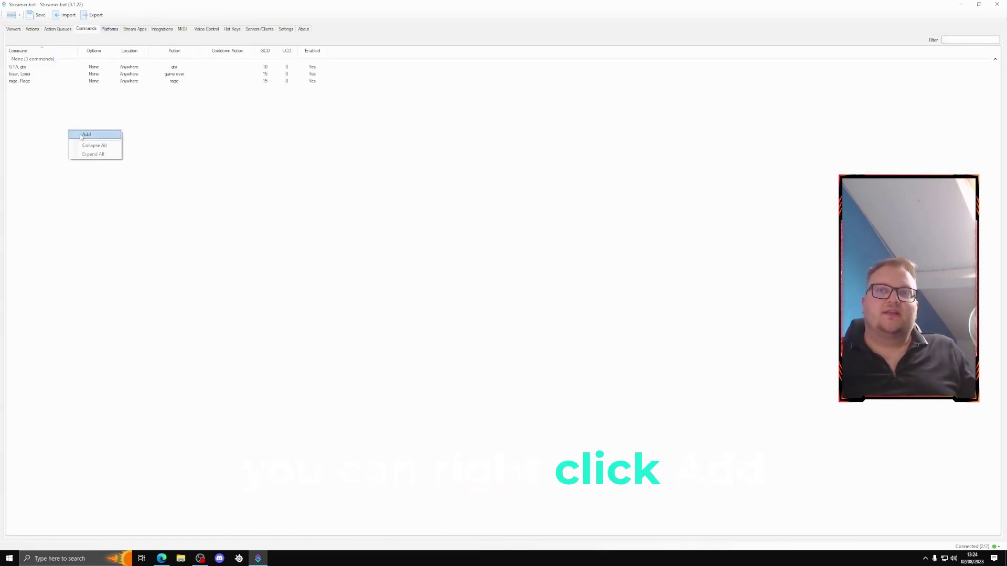
left_click(83, 135)
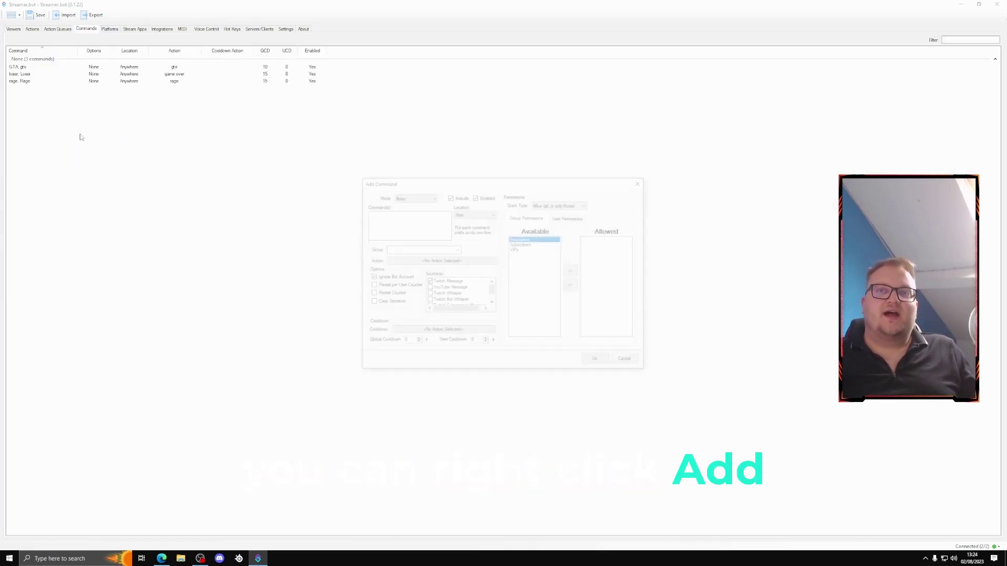
left_click(557, 218)
left_click(531, 290, "shift")
left_click(573, 271)
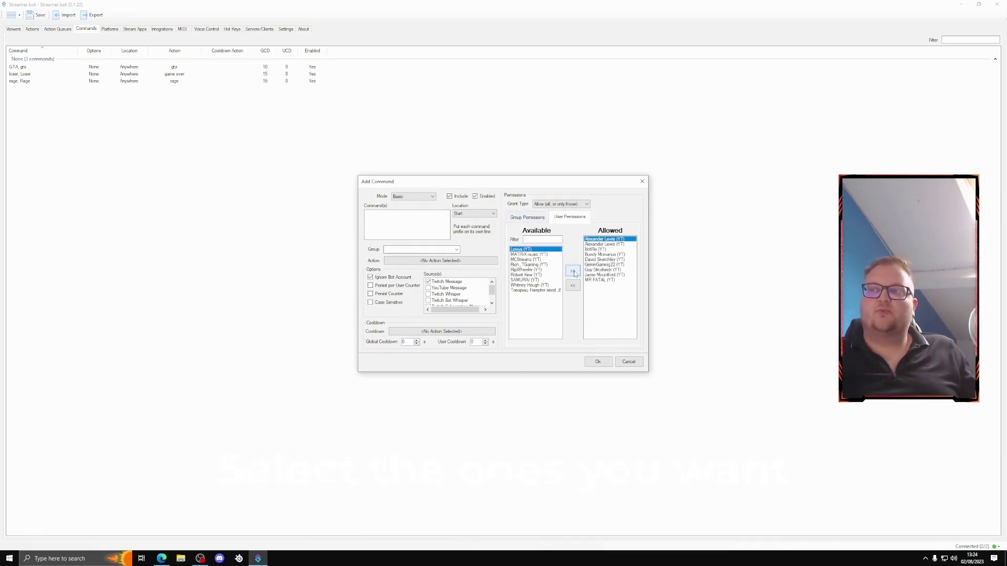
left_click(573, 271)
left_click(572, 271)
left_click(573, 271)
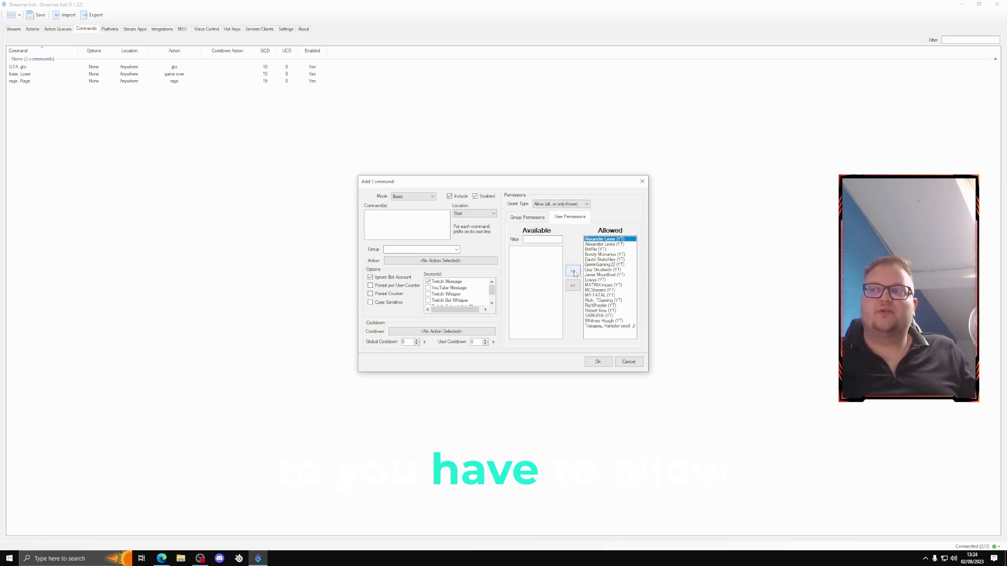
Allow the Moderators, Subscribers and VIPs groups to use the new command.
left_click(526, 217)
left_click(573, 271)
left_click(573, 271)
left_click(573, 271)
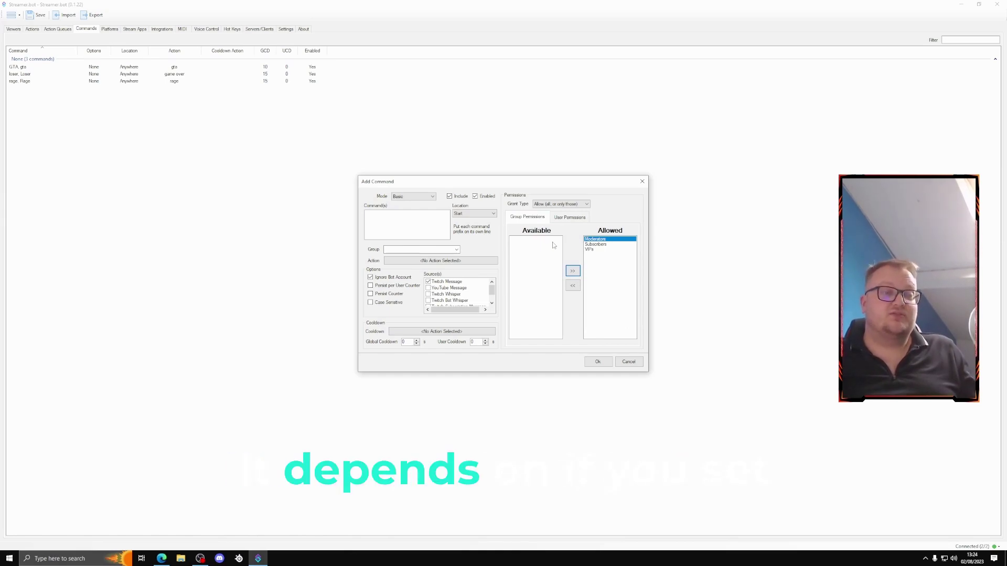
Check the new command's group choices and review its allowed users and allowed groups.
left_click(456, 250)
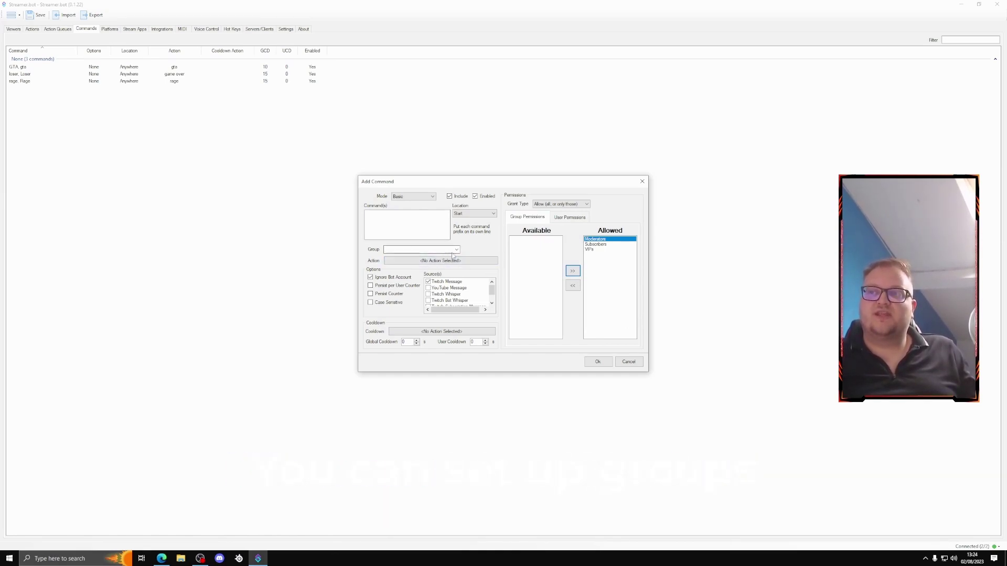
left_click(455, 251)
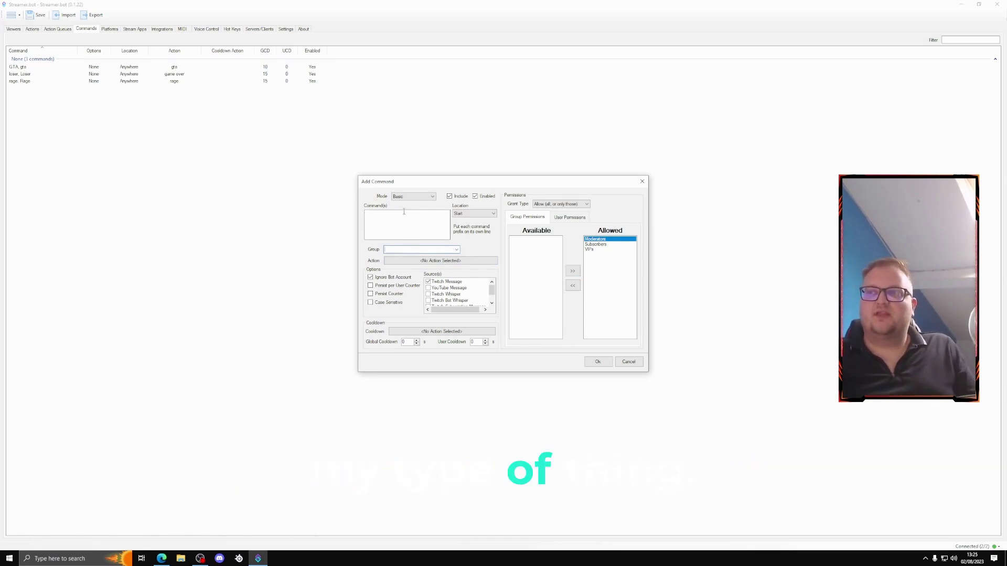
left_click(561, 221)
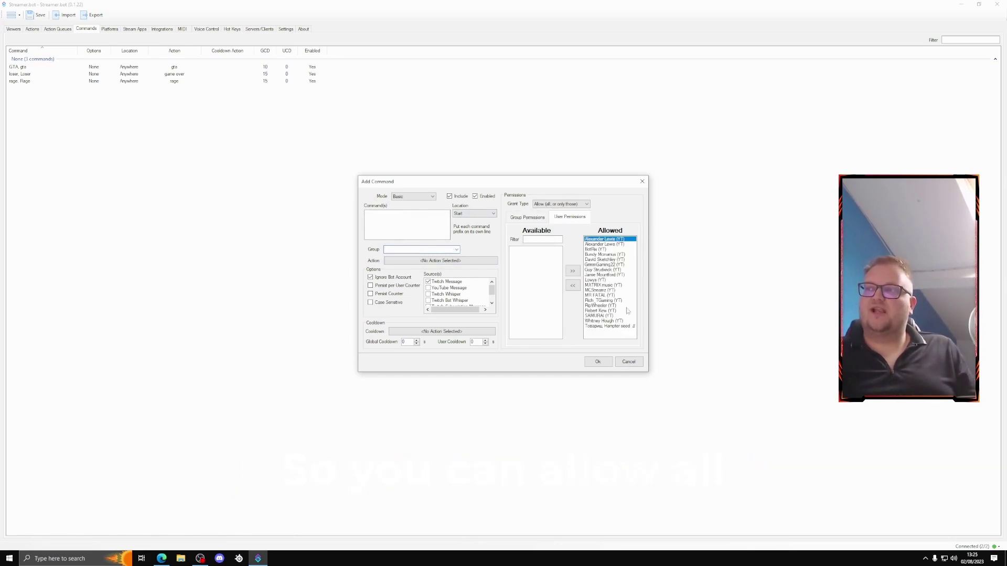
left_click(527, 217)
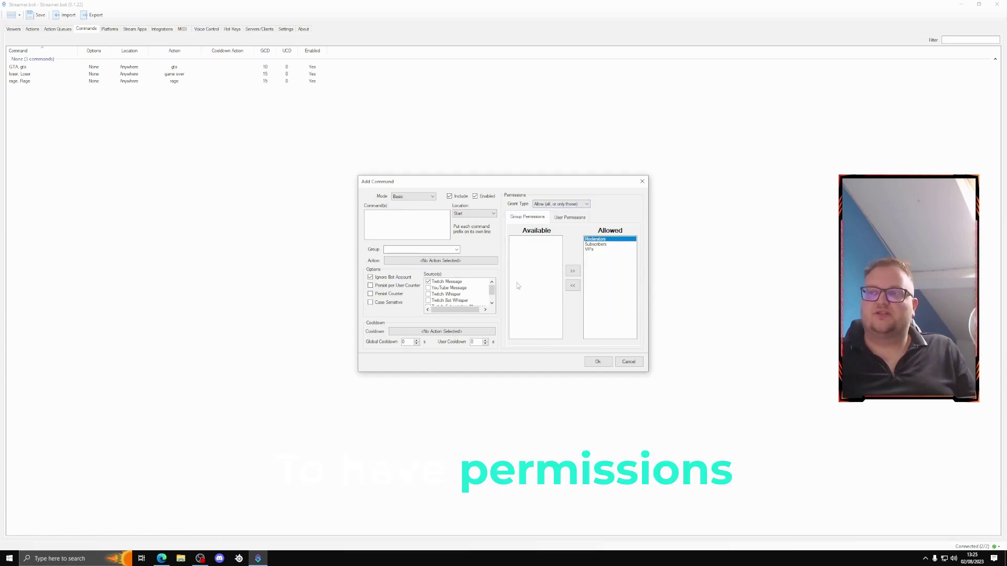
Change the new command's source from Twitch Message to YouTube Message and look through the remaining sources.
left_click(434, 282)
left_click(439, 288)
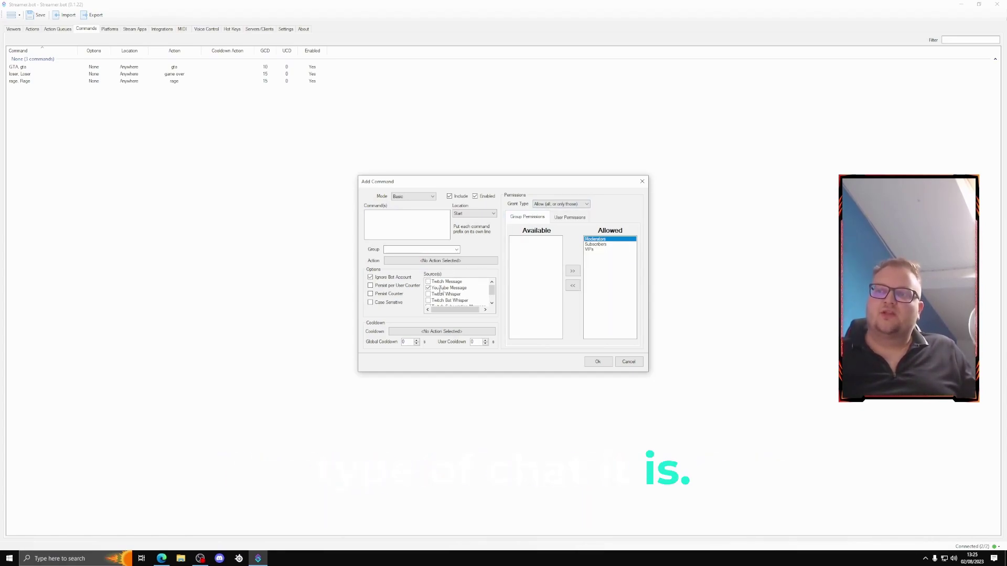
scroll(451, 291, "down", 1)
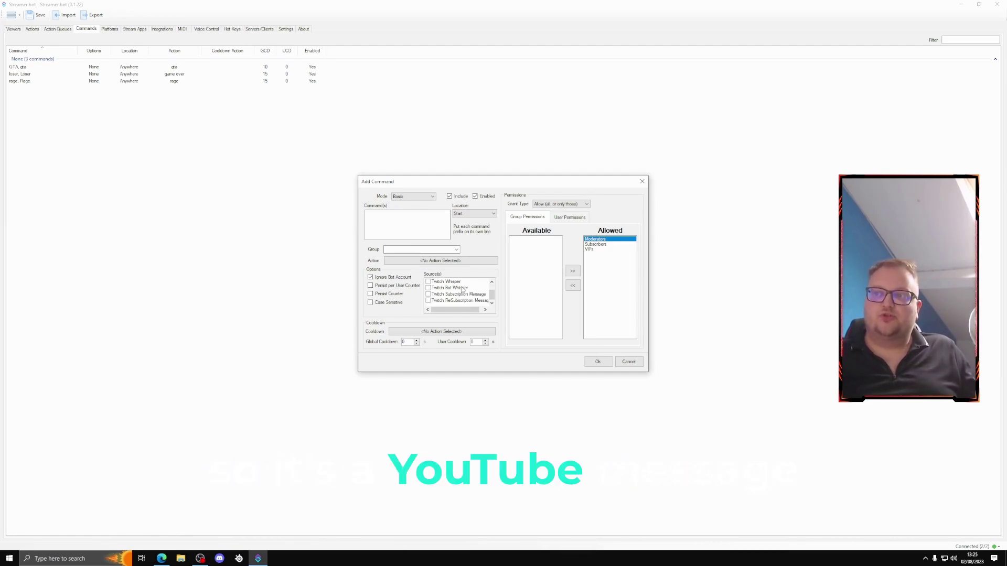